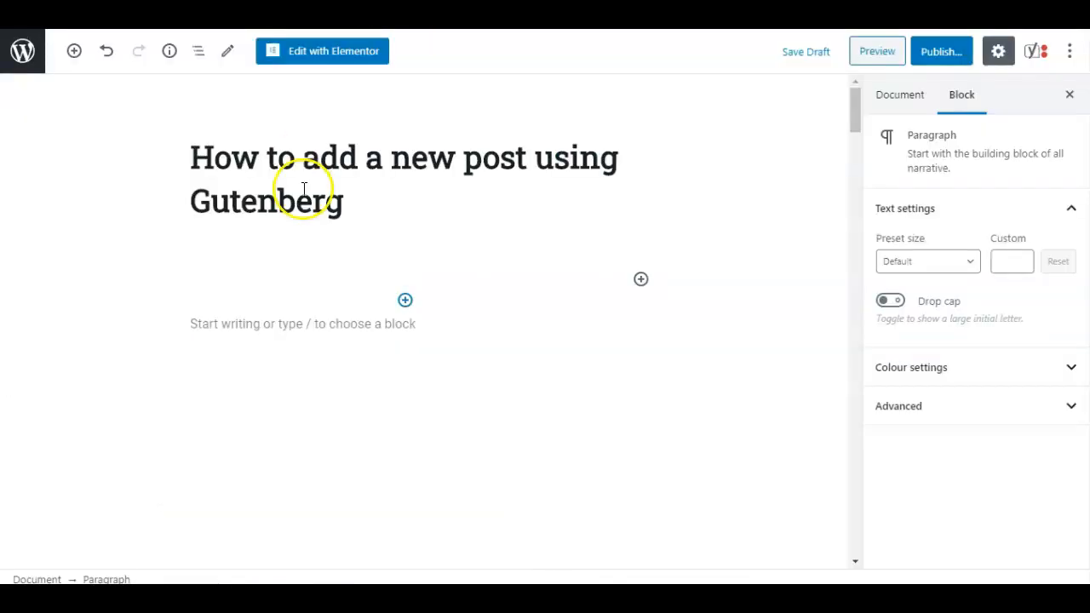
Replace the post title with "How to add a new post on Gutenberg".
click(303, 189)
drag(328, 189, 196, 157)
key(BackSpace)
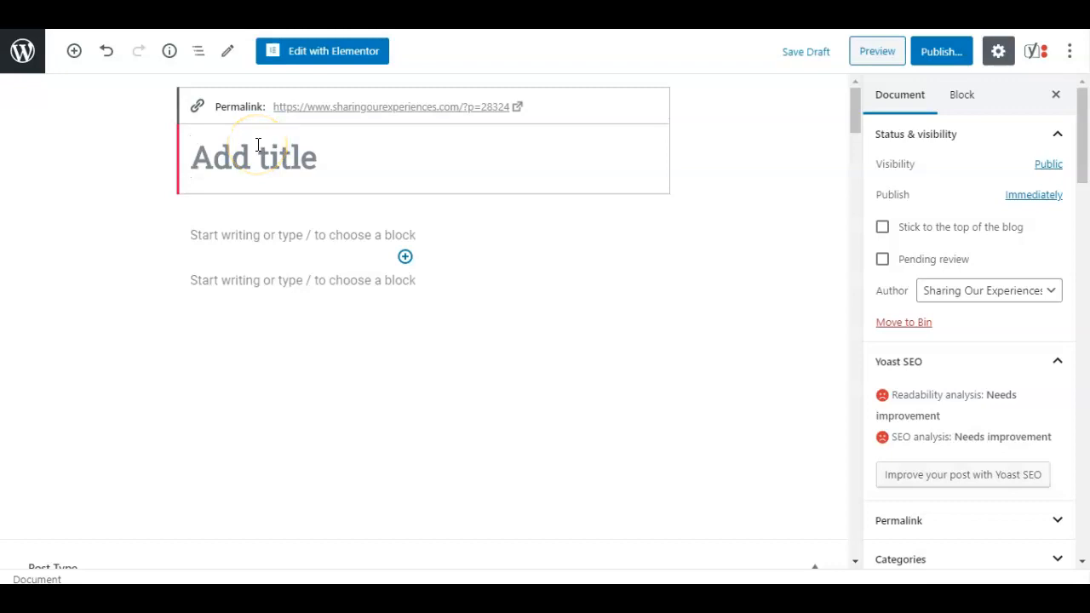
text(How to)
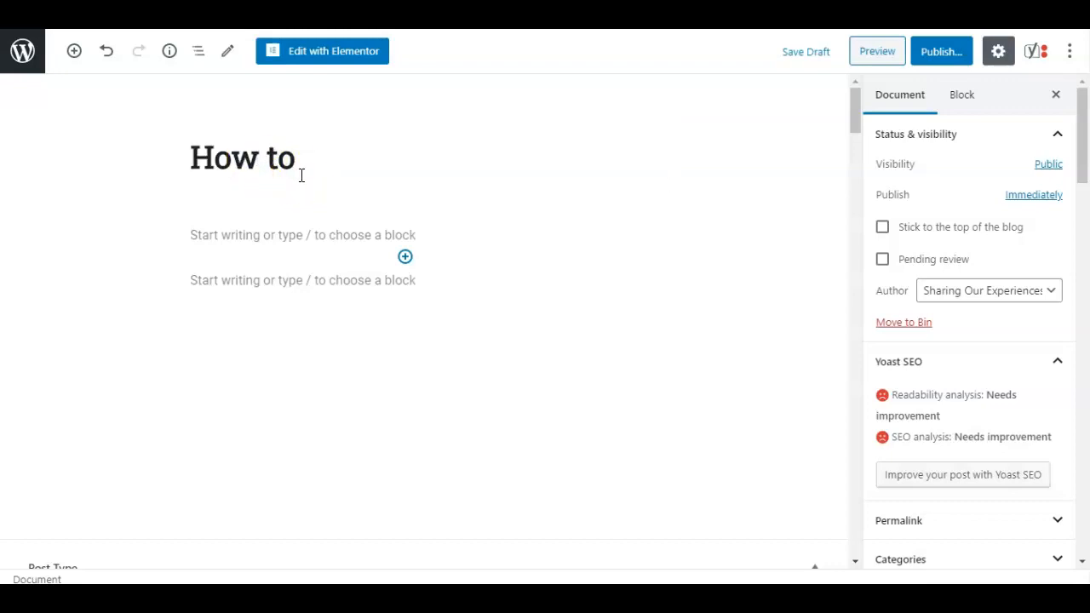
click(421, 162)
text(add a new post)
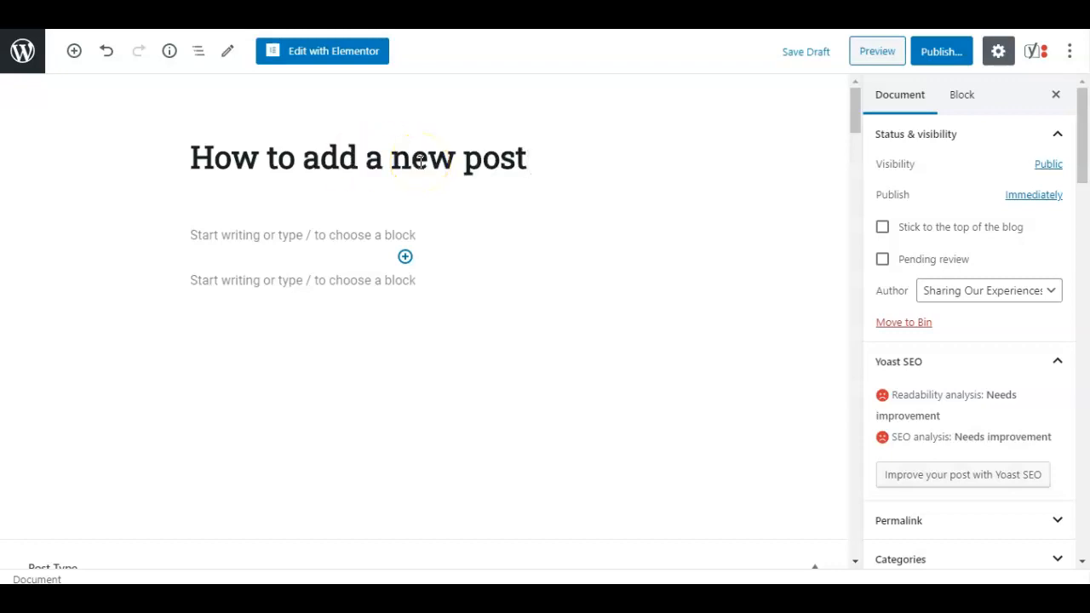
text( on Gutenberg)
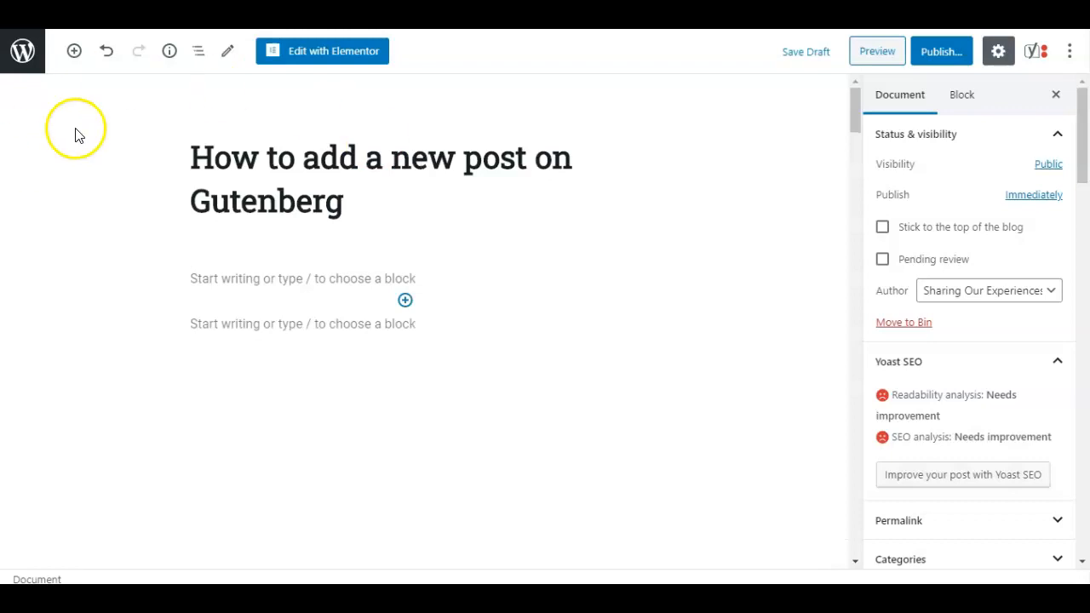
Insert a Paragraph block below the title, finding it by searching for "paragra", and enter "Test Text" in it.
click(305, 278)
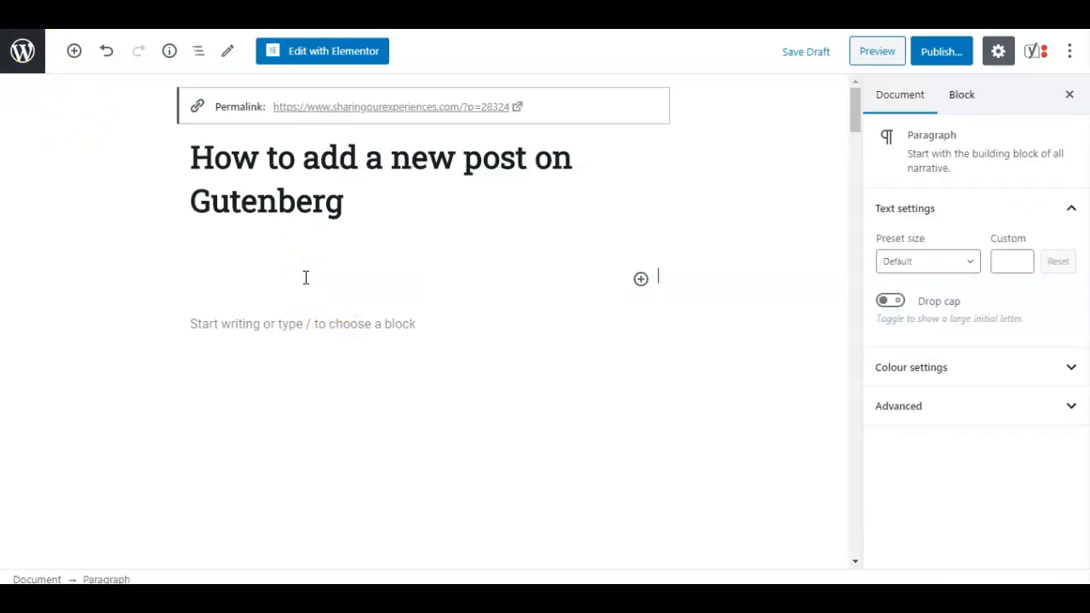
click(290, 322)
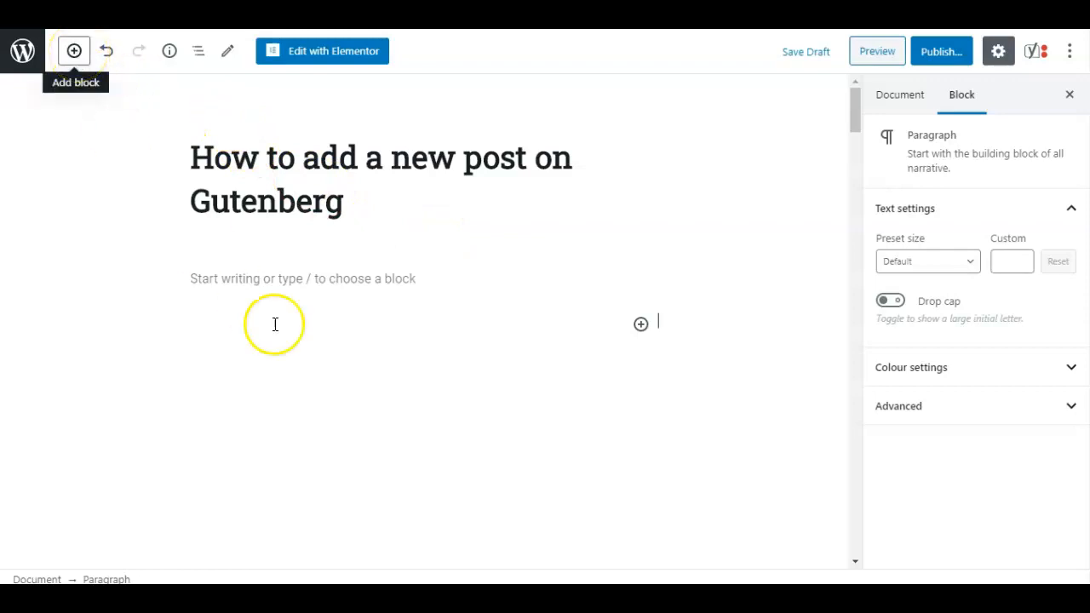
click(242, 276)
click(75, 53)
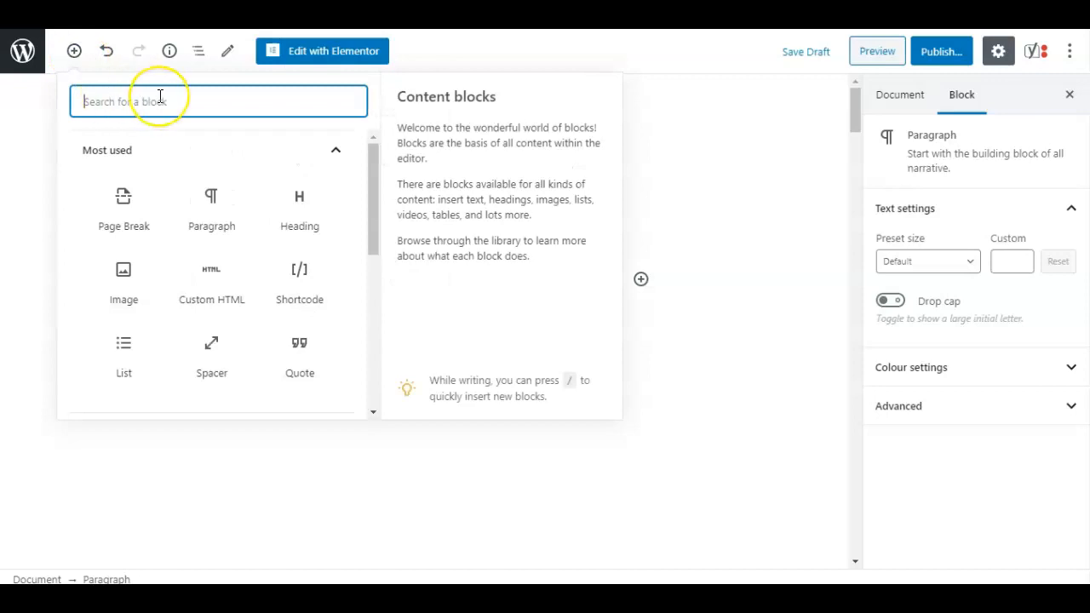
text(paragra)
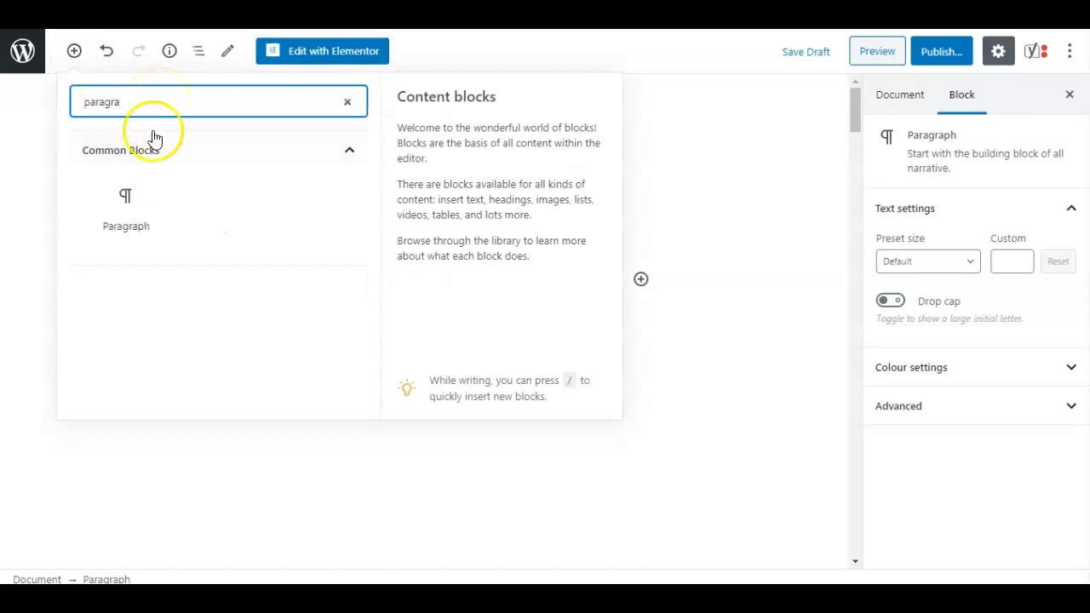
click(122, 228)
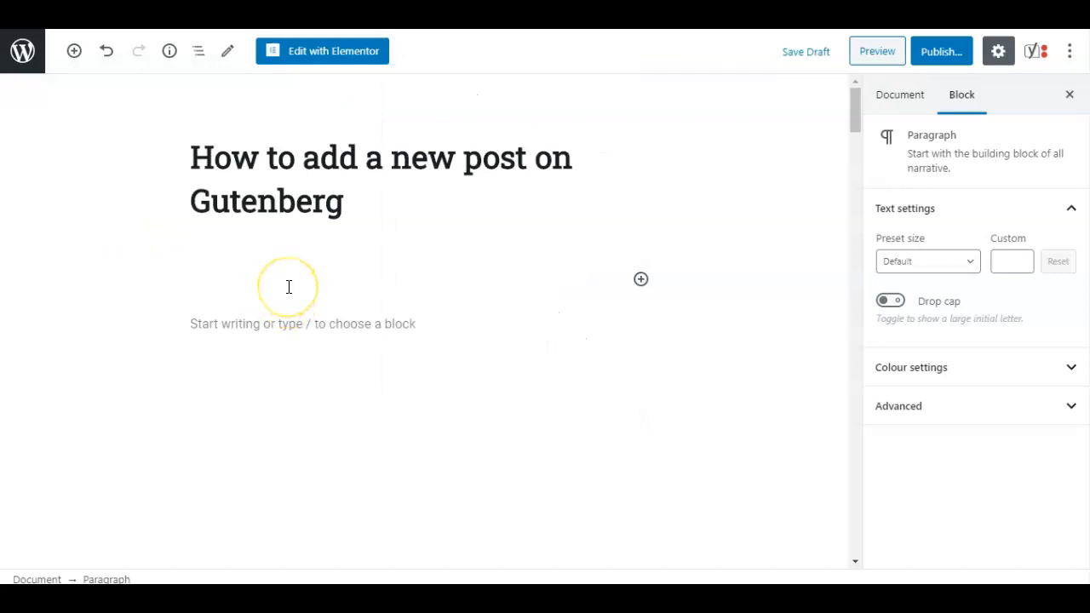
text(Test Text)
Make the words "Test Text" in the first paragraph bold.
click(288, 287)
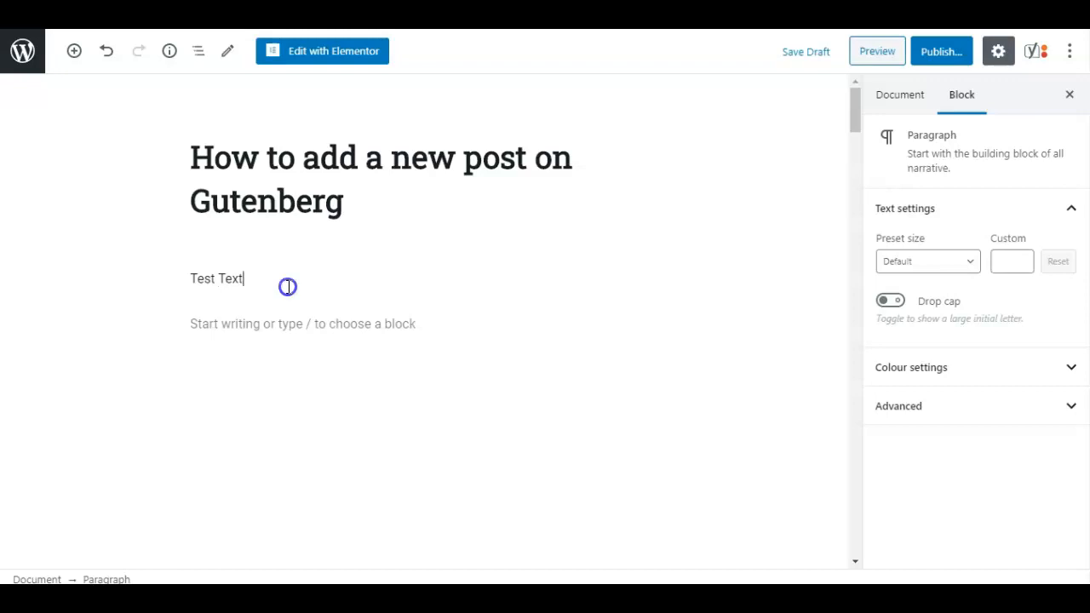
drag(209, 286, 191, 286)
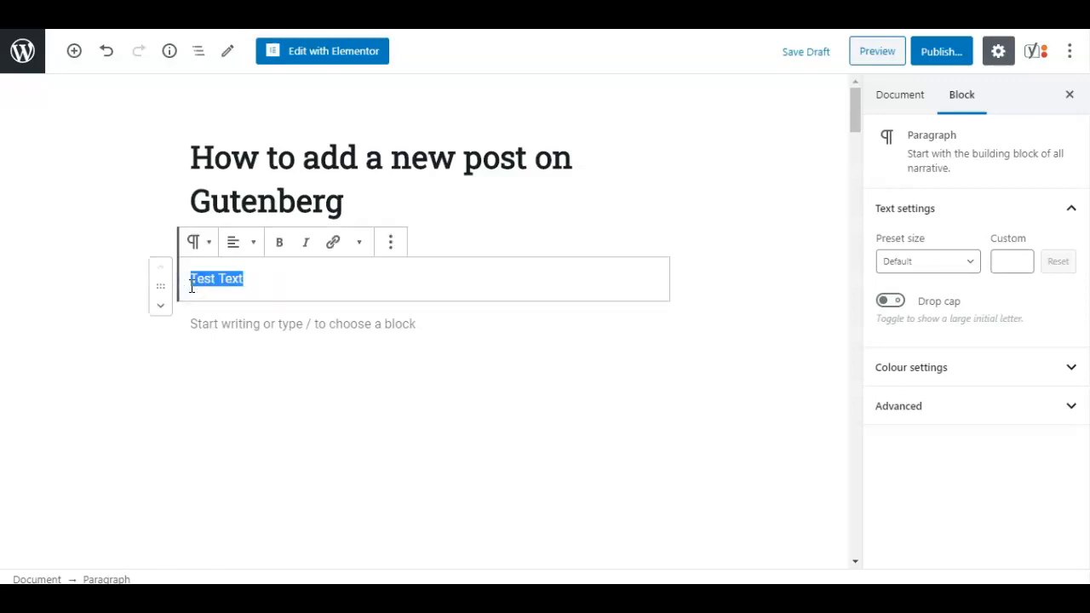
key(ctrl+b)
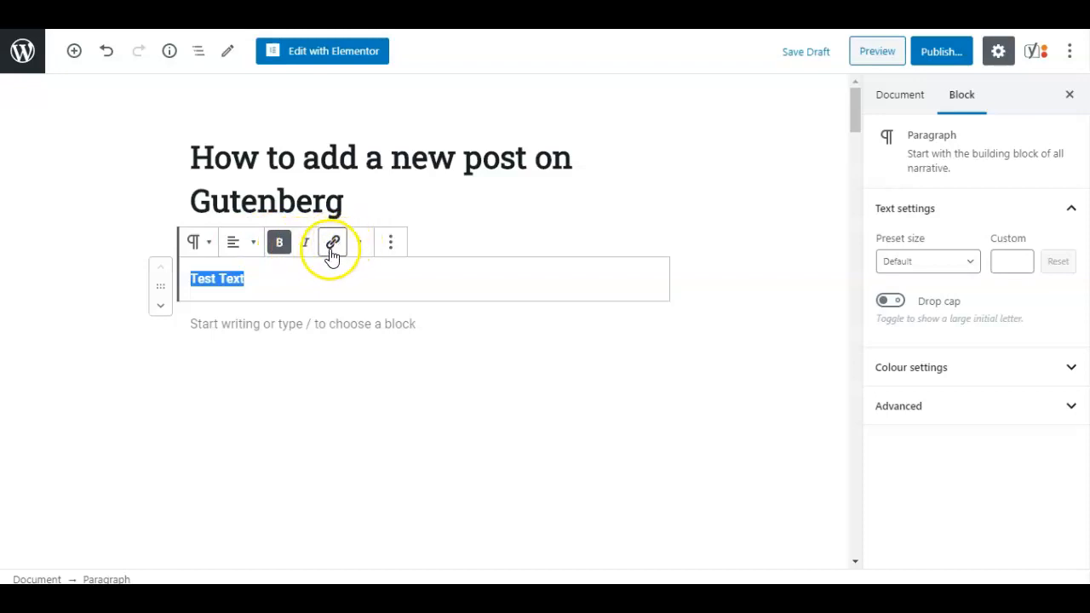
click(292, 288)
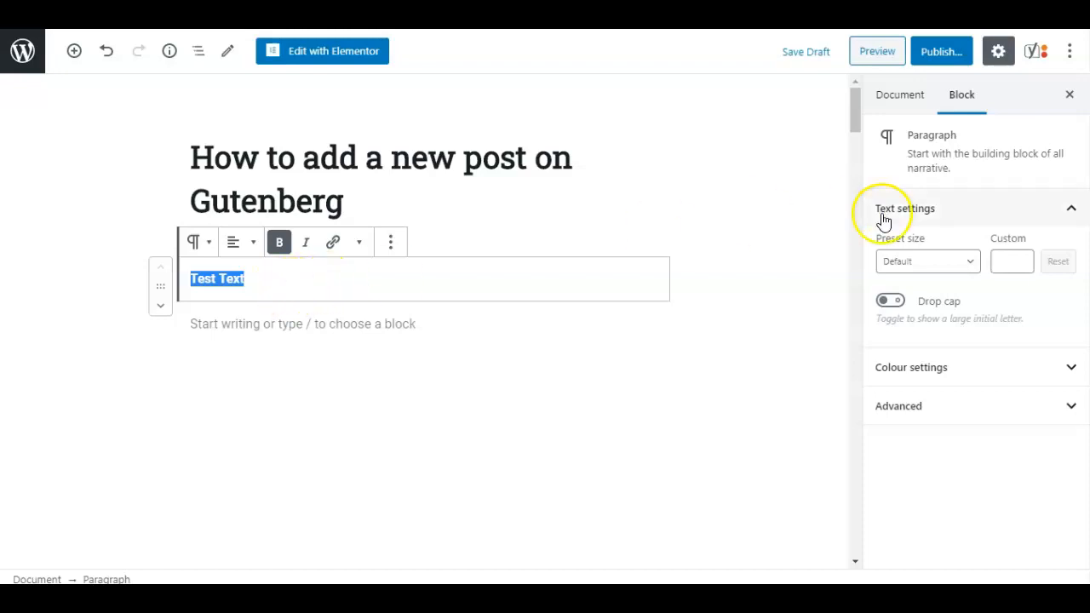
Try the Large preset size on the "Test Text" paragraph and settle on Medium.
click(943, 267)
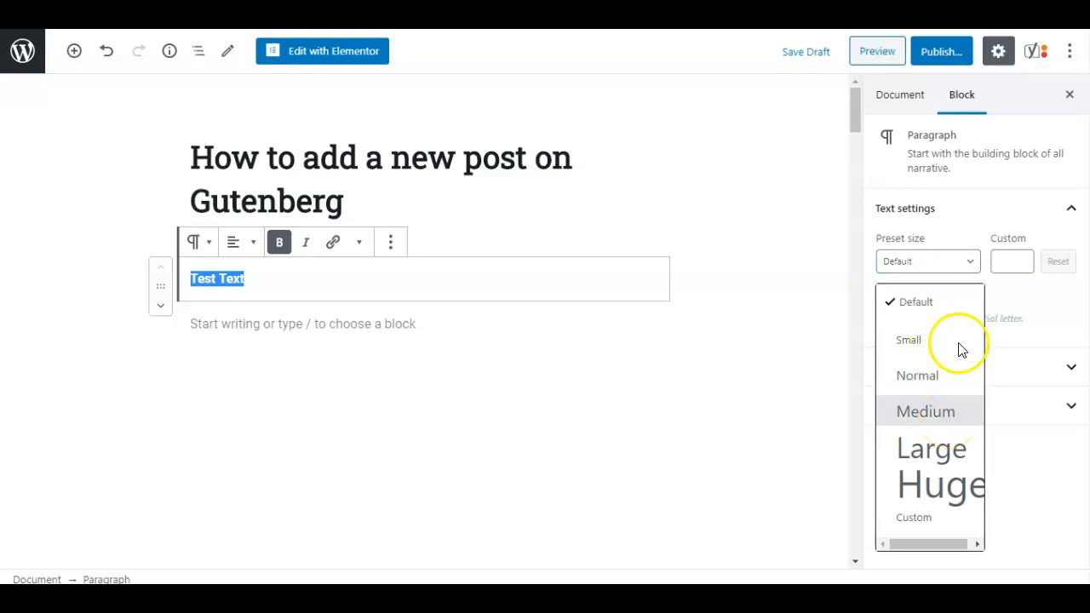
click(935, 430)
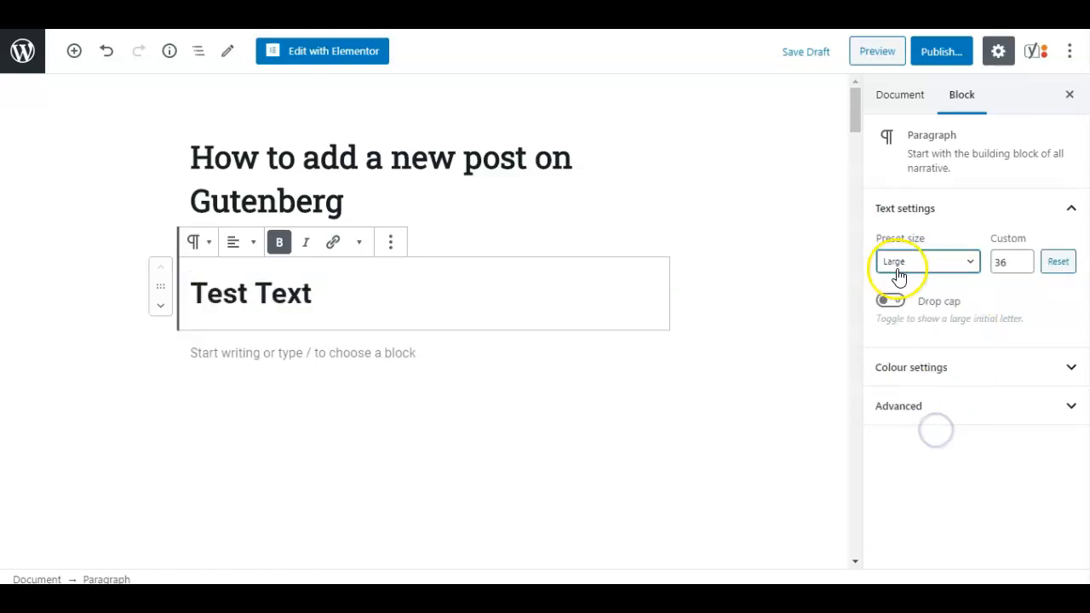
click(925, 262)
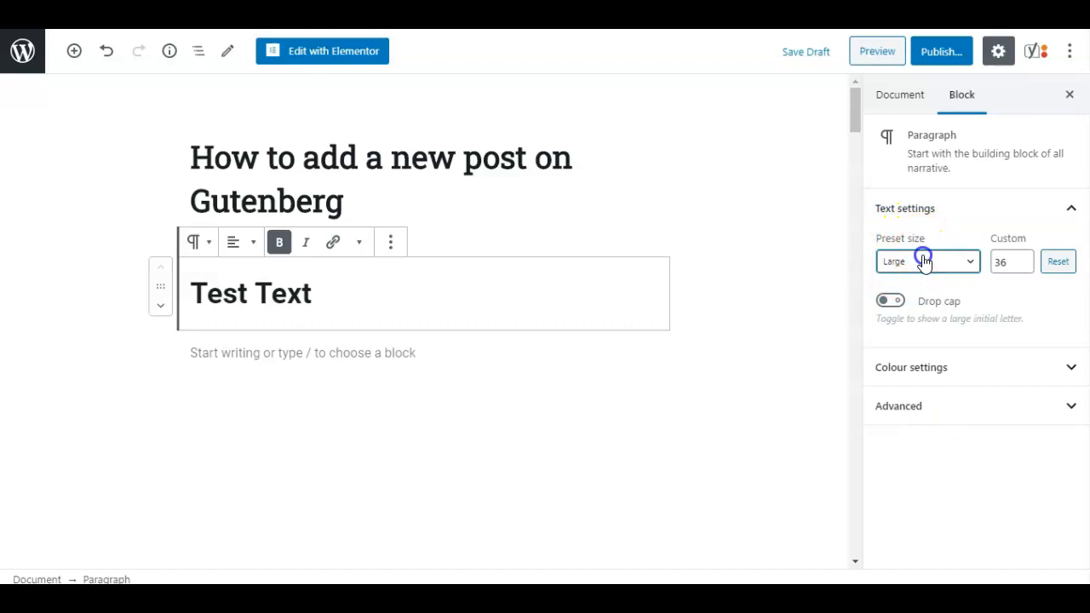
click(940, 400)
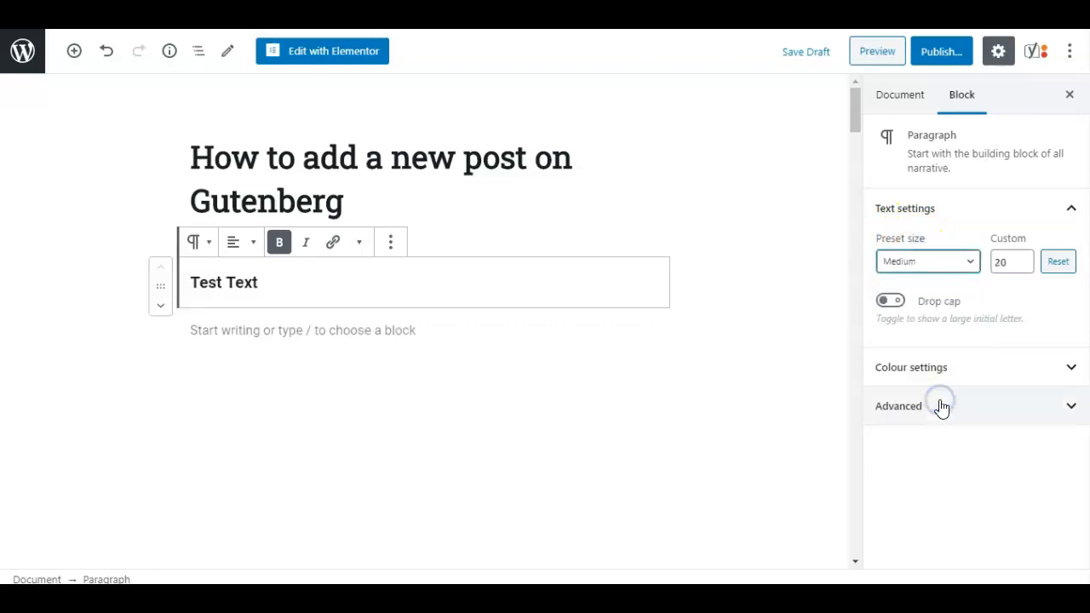
Remove the bold formatting from the words "Test Text".
click(211, 280)
drag(211, 281, 189, 276)
key(ctrl+b)
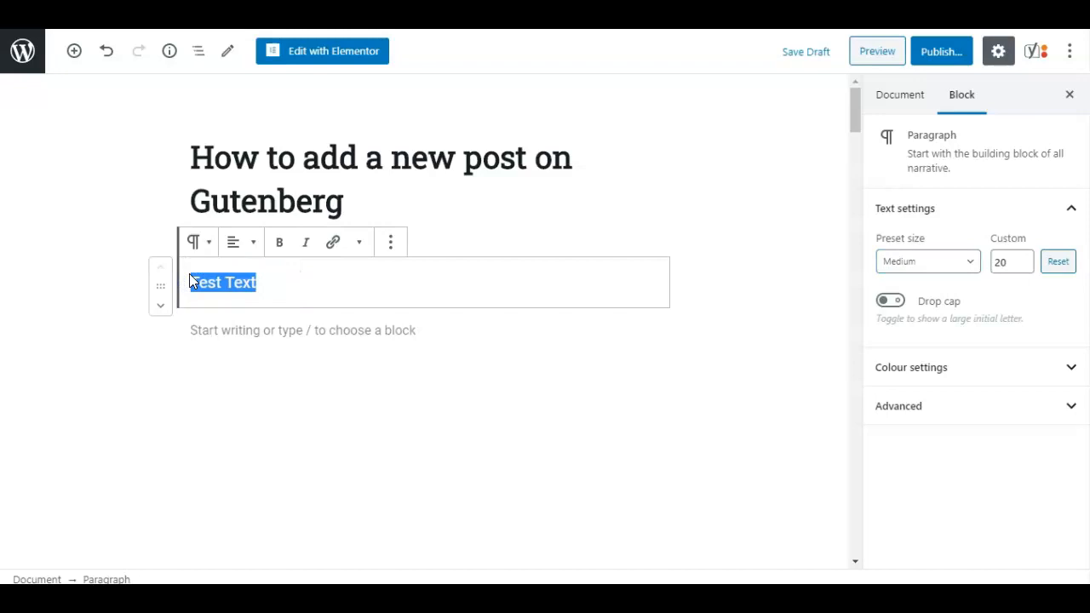
click(317, 273)
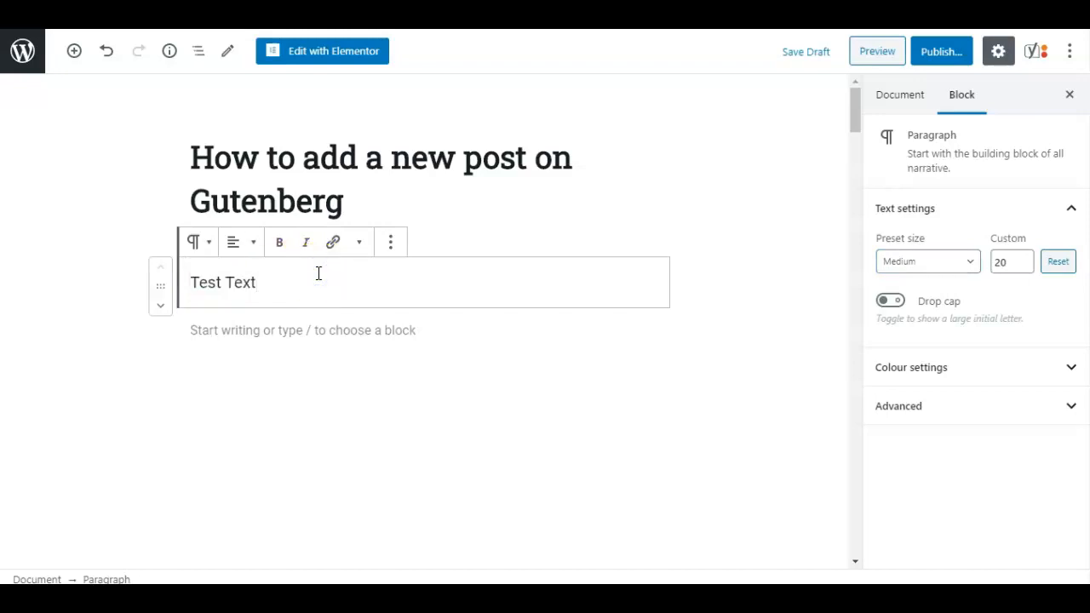
Give the "Test Text" paragraph a blue background and light grey text, after trying red text.
click(951, 371)
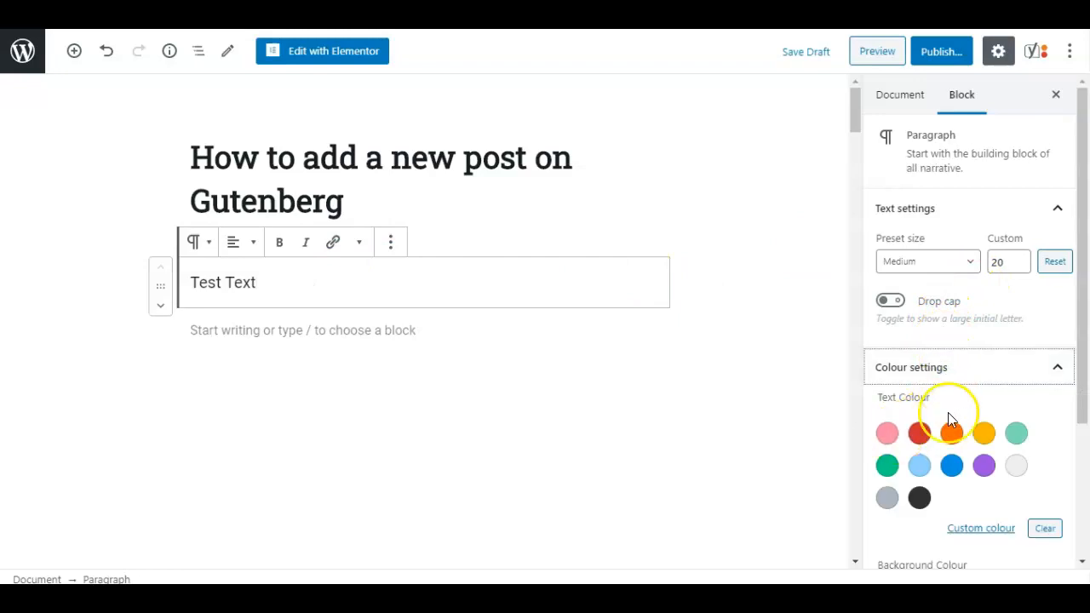
click(918, 434)
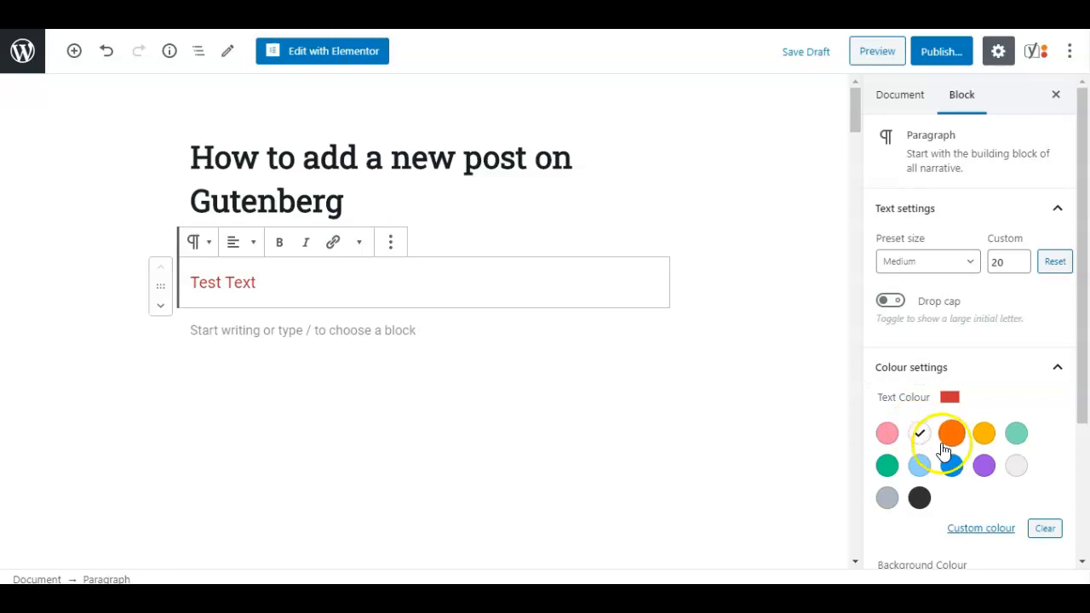
drag(1079, 349, 1079, 450)
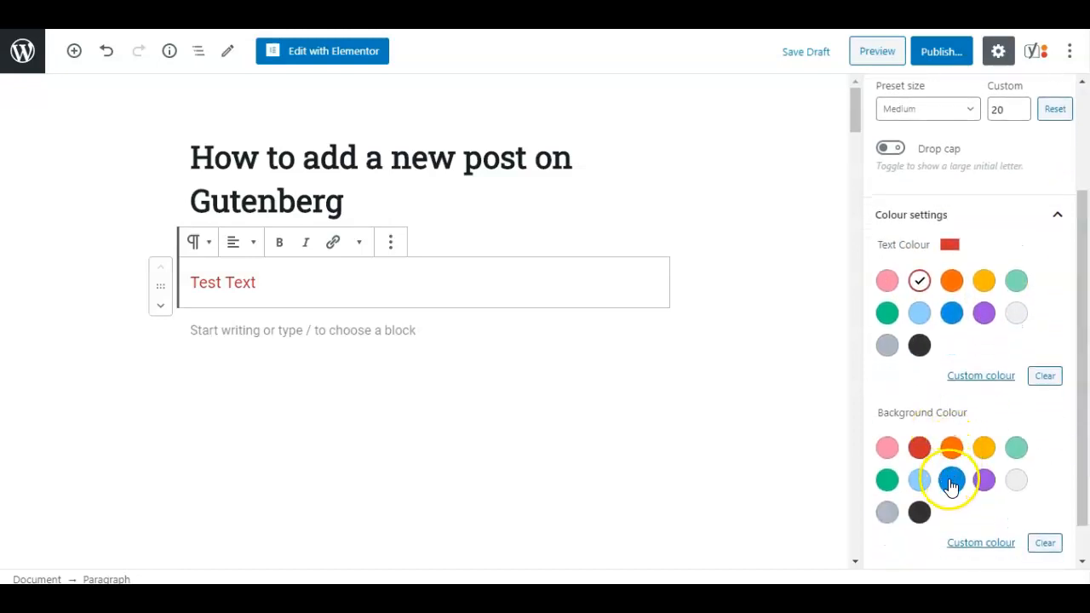
click(951, 482)
click(1019, 317)
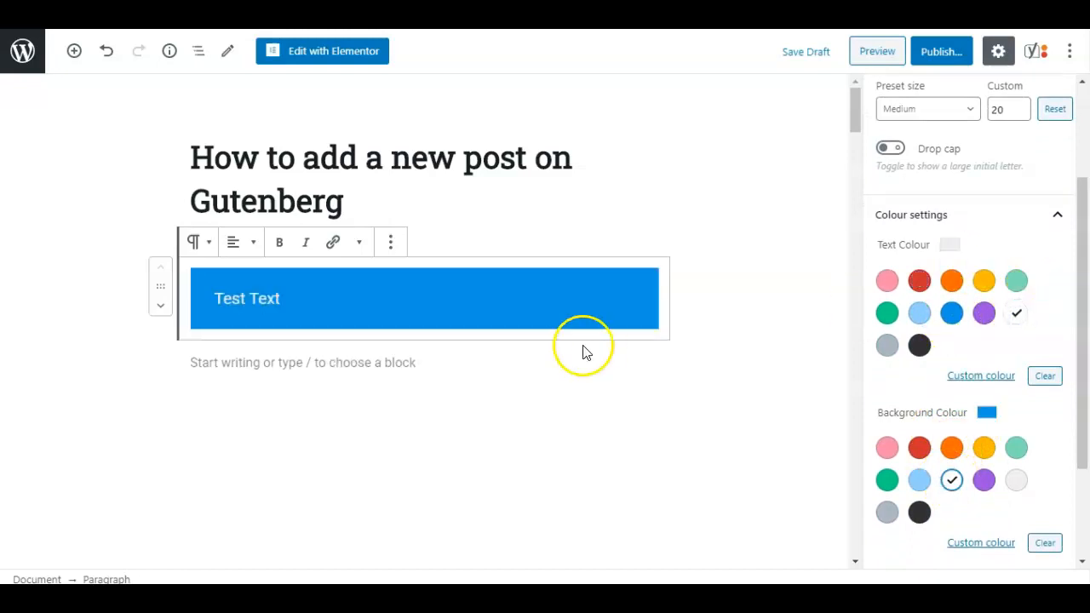
click(671, 316)
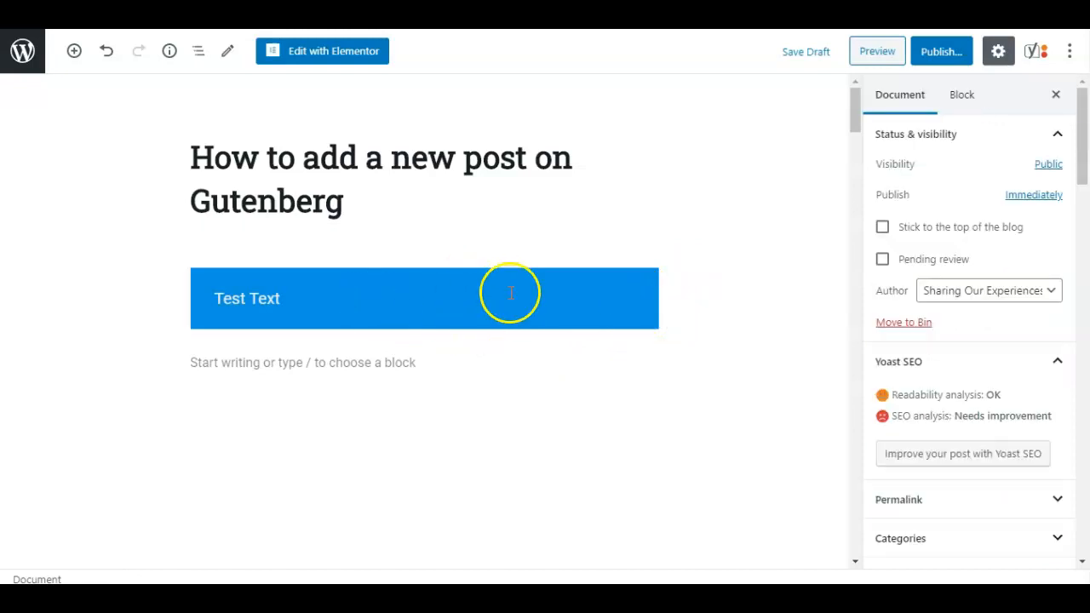
Write "Test paragraph" in the empty block below the blue paragraph and add a Heading block reading "Test heading 2" under it.
click(293, 363)
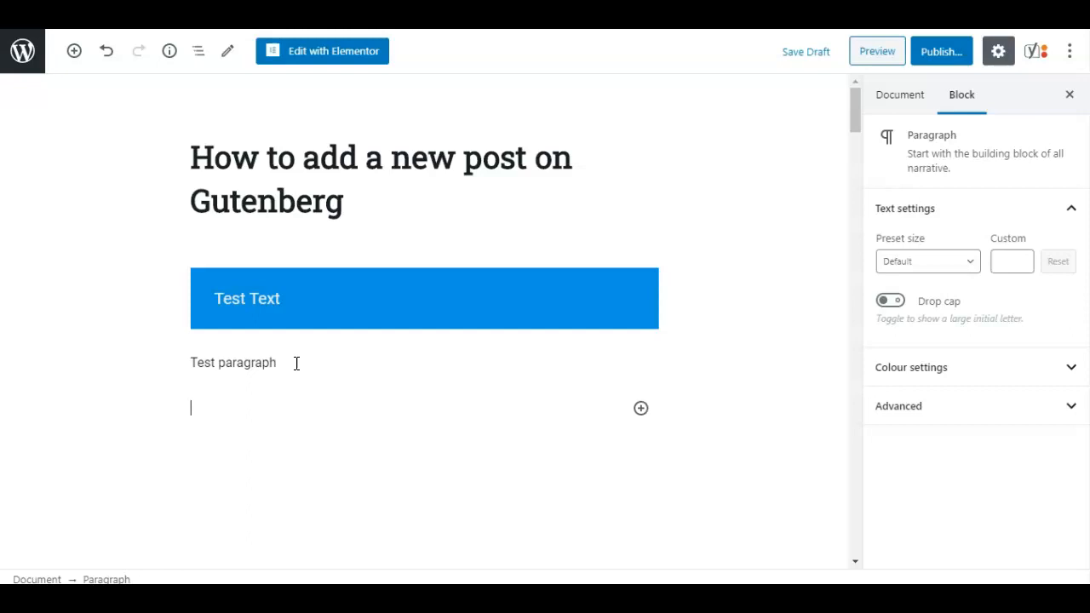
click(74, 52)
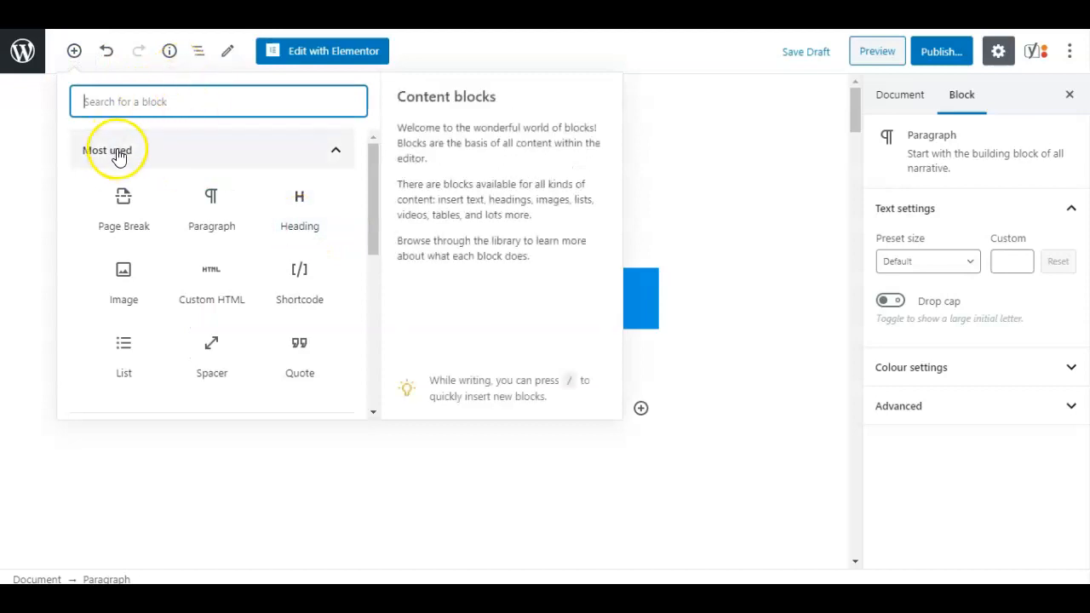
click(164, 100)
text(heading)
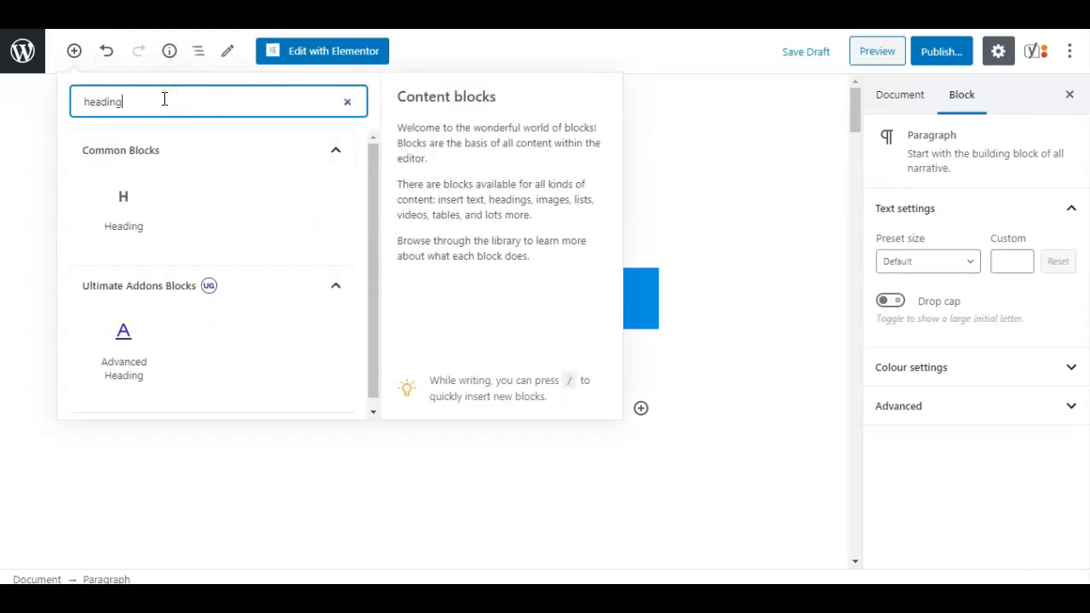
click(124, 217)
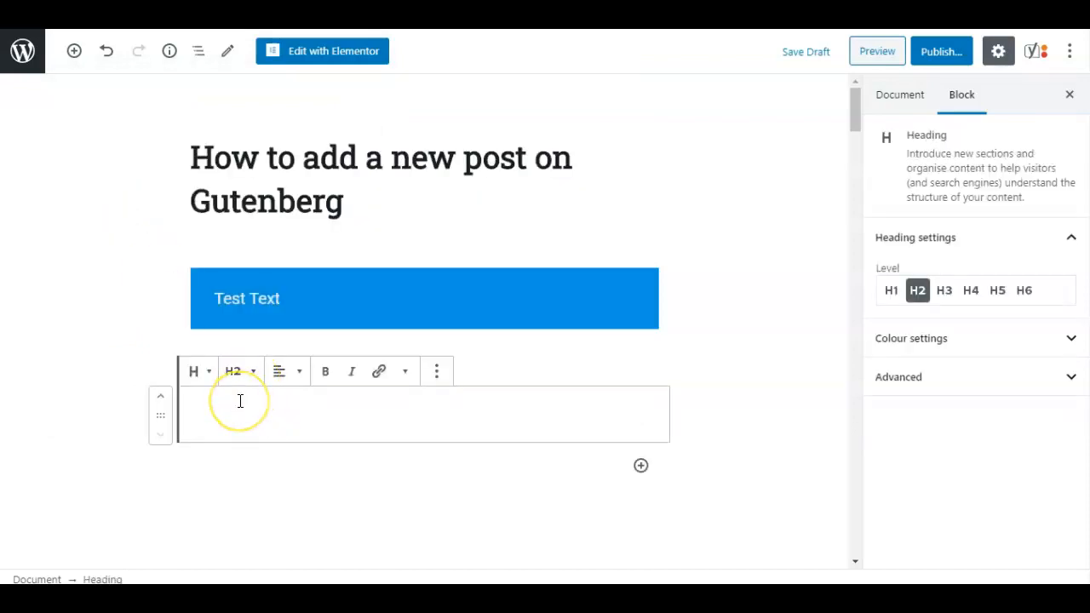
text(Test)
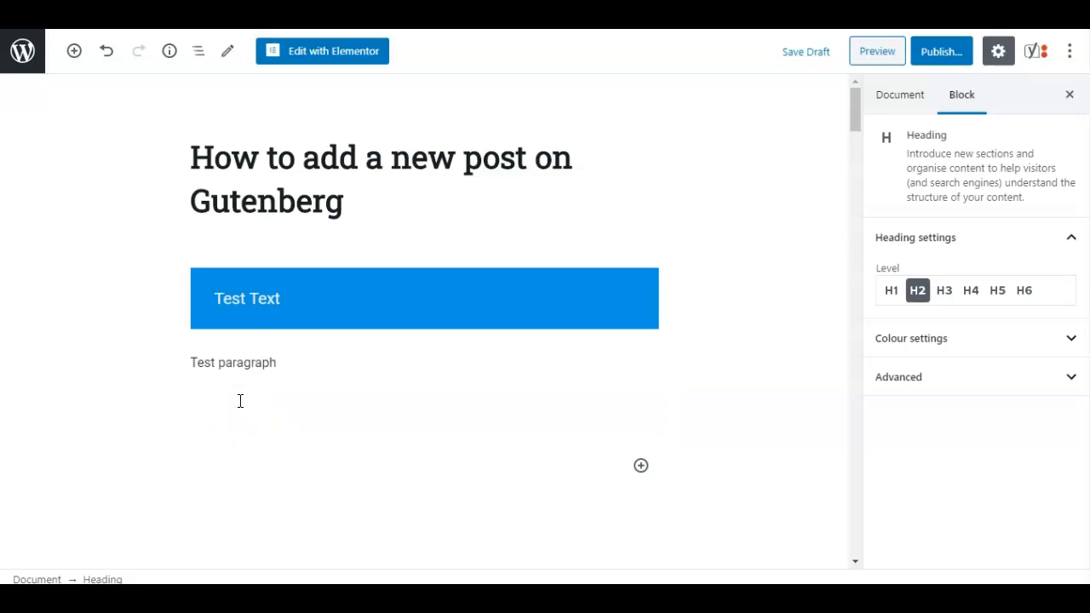
text( ghe)
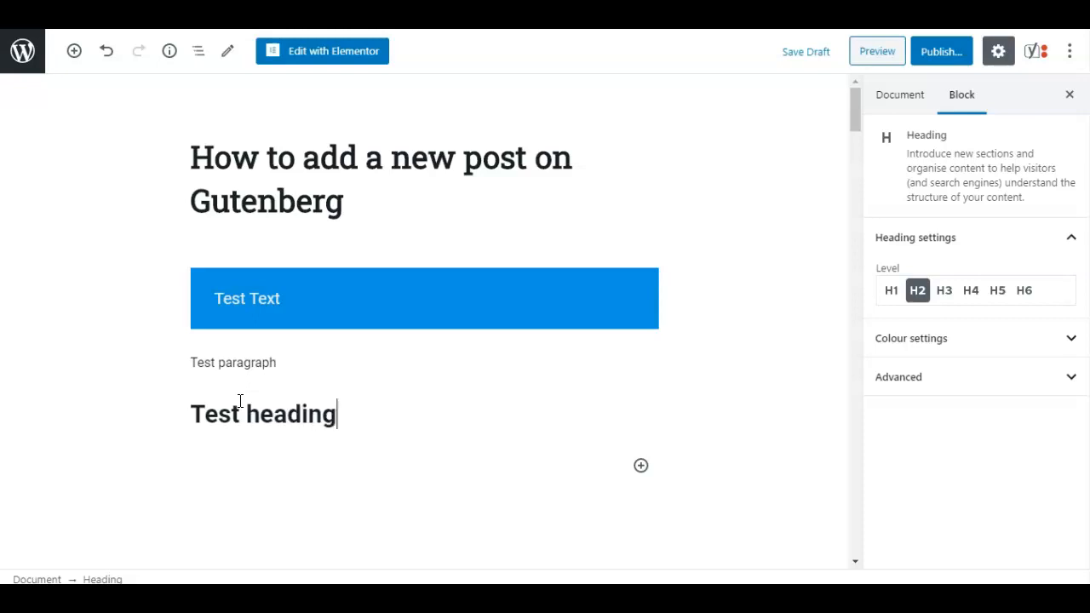
click(273, 416)
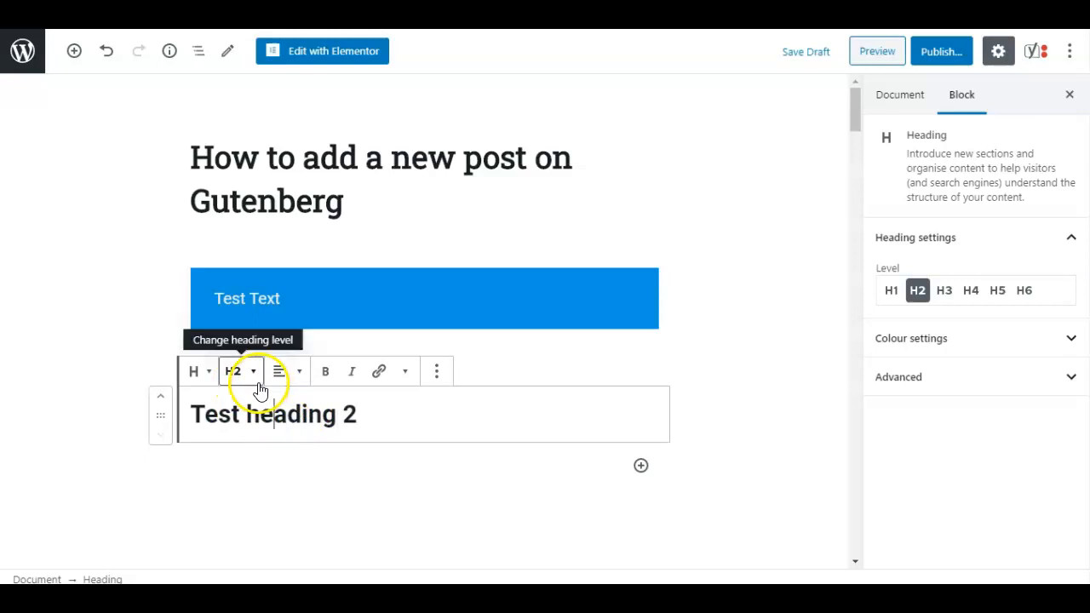
click(405, 406)
Add a new block reading "Test Heading 3" below "Test heading 2" and transform it from a paragraph to a heading.
key(Return)
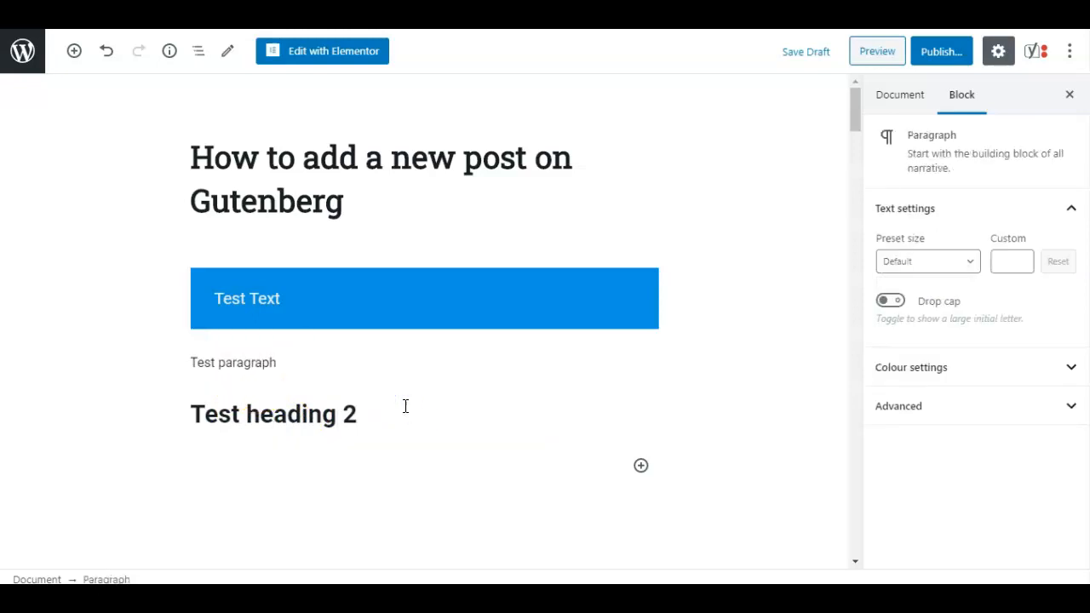
text(Test Heading 3)
click(242, 468)
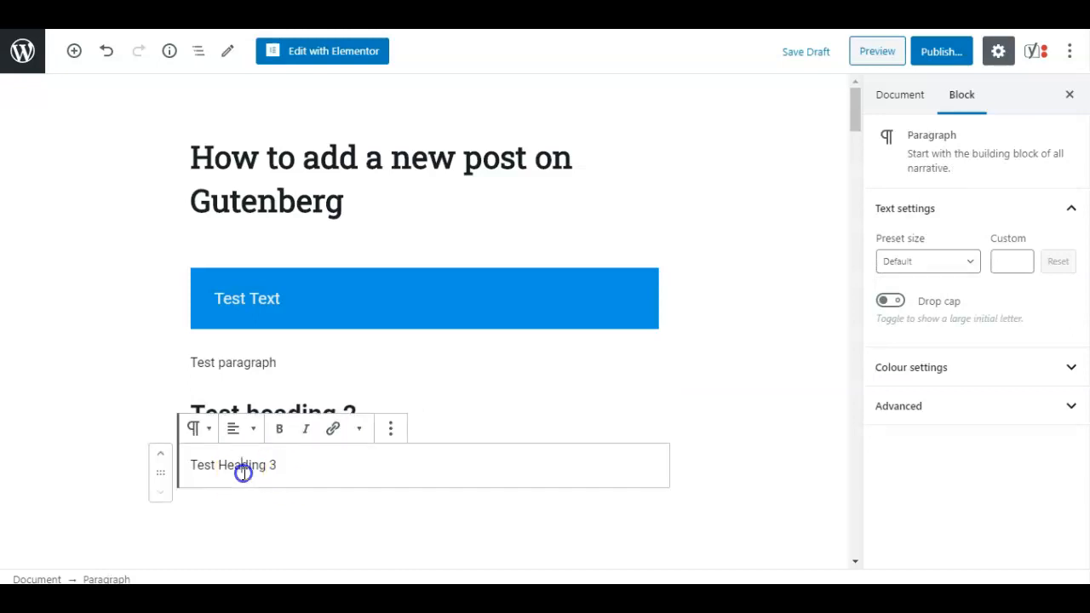
click(198, 429)
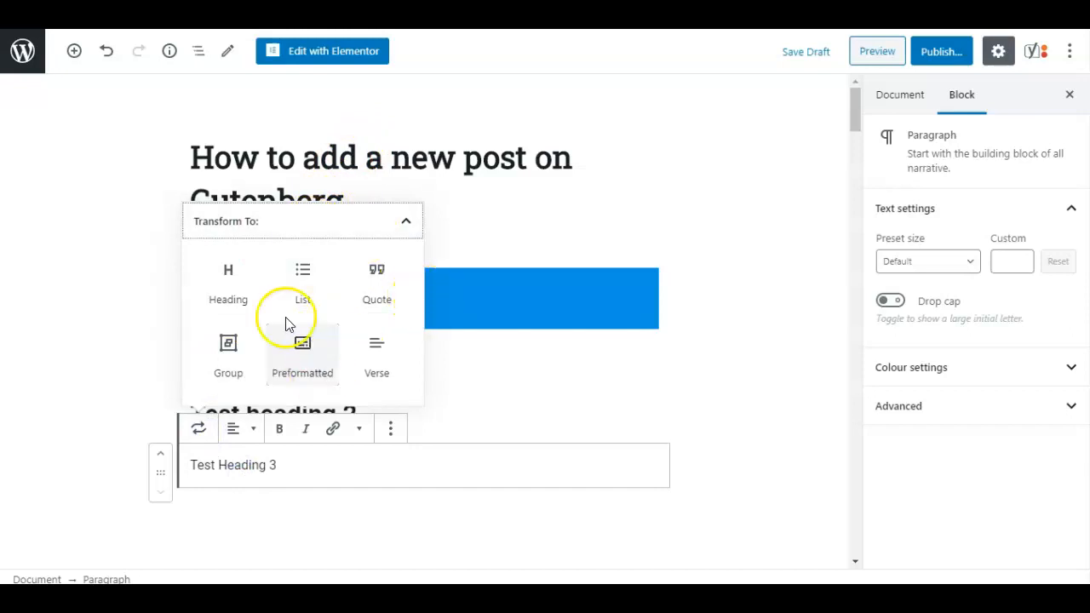
click(217, 289)
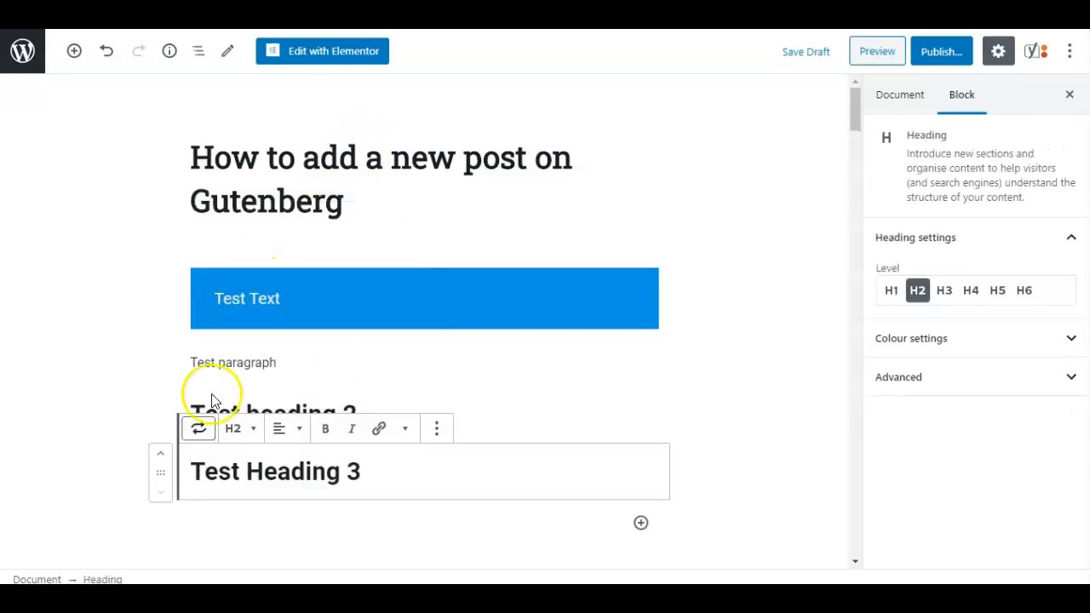
Set the "Test Heading 3" heading to level H3 and add an empty paragraph block below it.
click(247, 430)
click(231, 352)
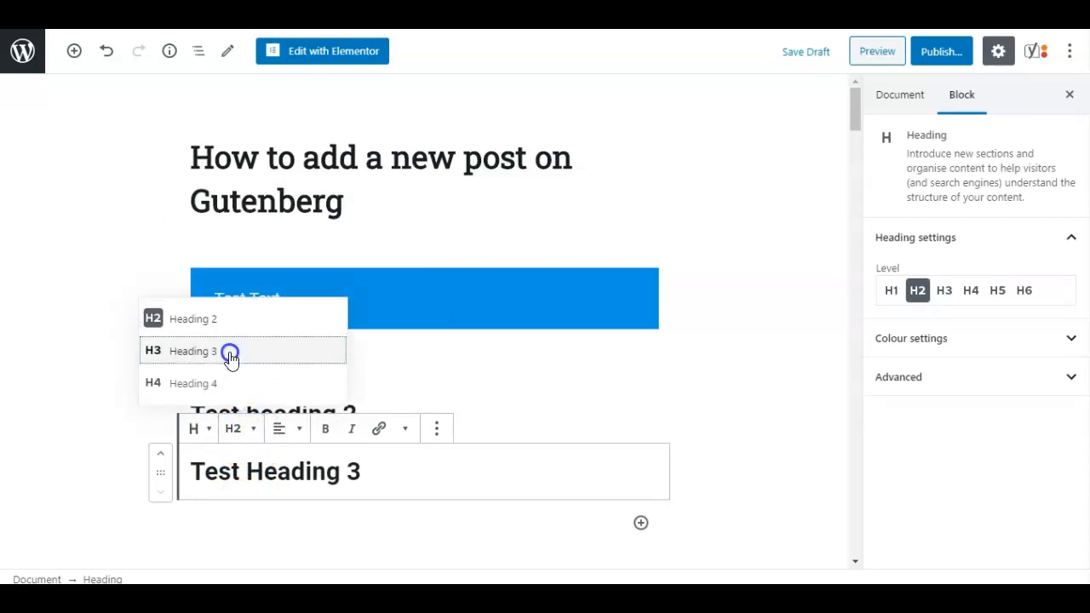
click(390, 469)
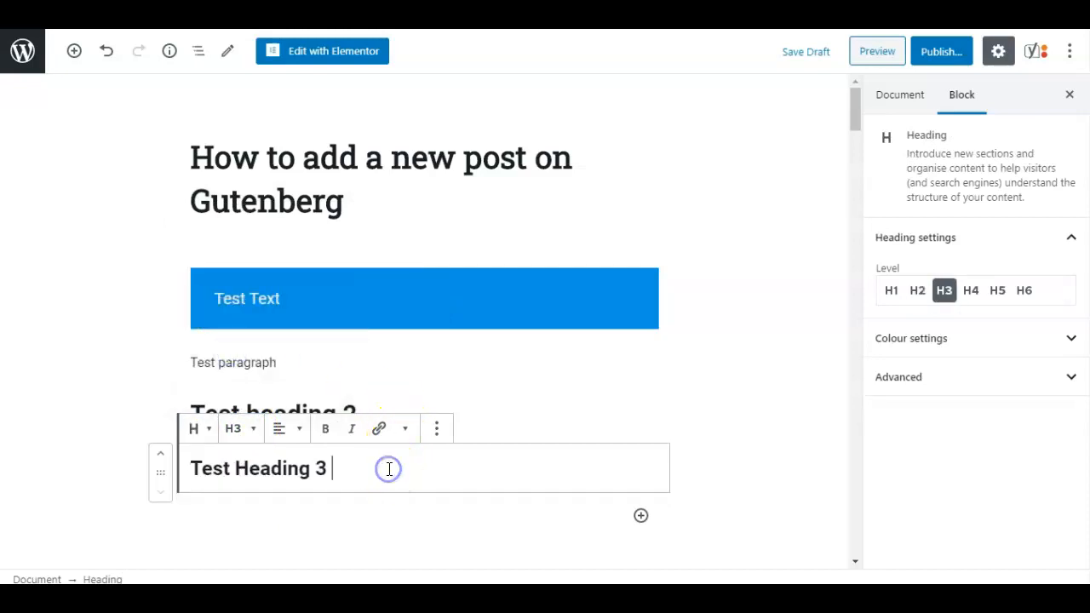
key(Return)
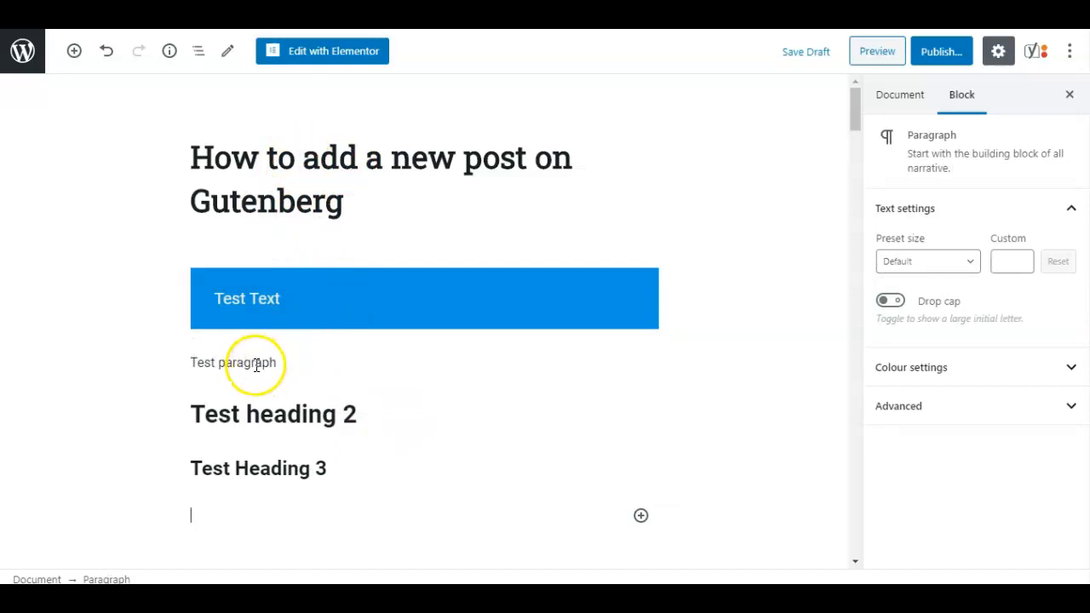
Search the block library for "image" and insert an Image block in the empty paragraph under "Test Heading 3".
click(219, 517)
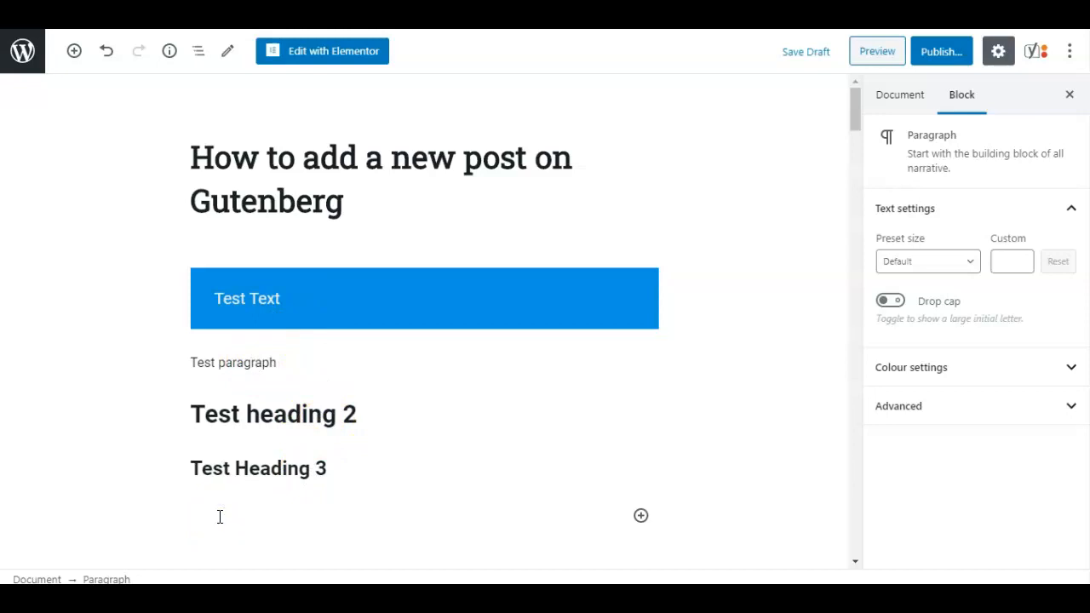
click(212, 512)
click(74, 51)
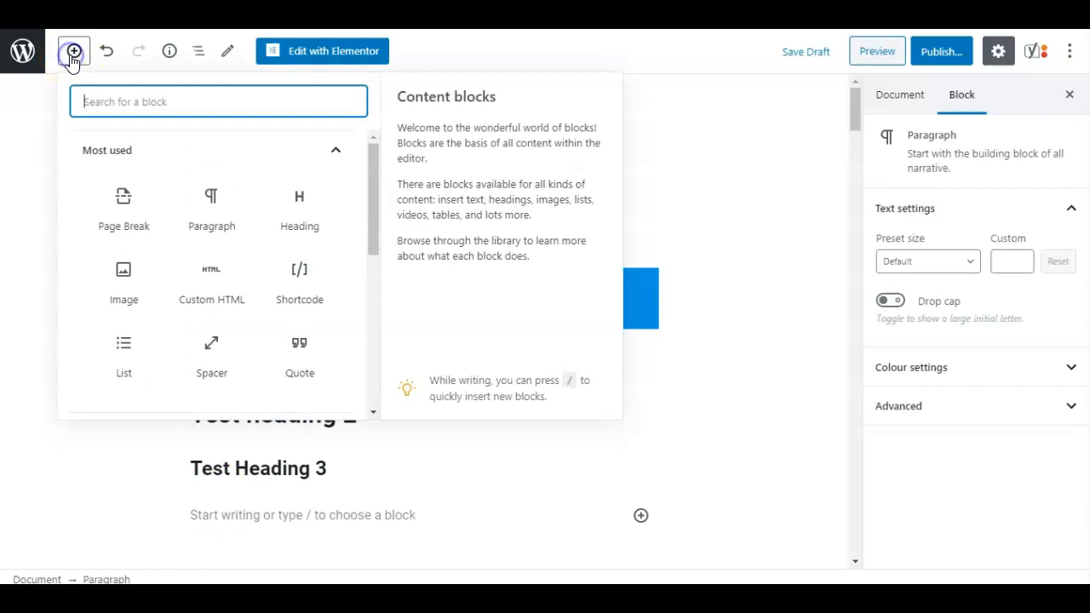
text(image)
click(135, 230)
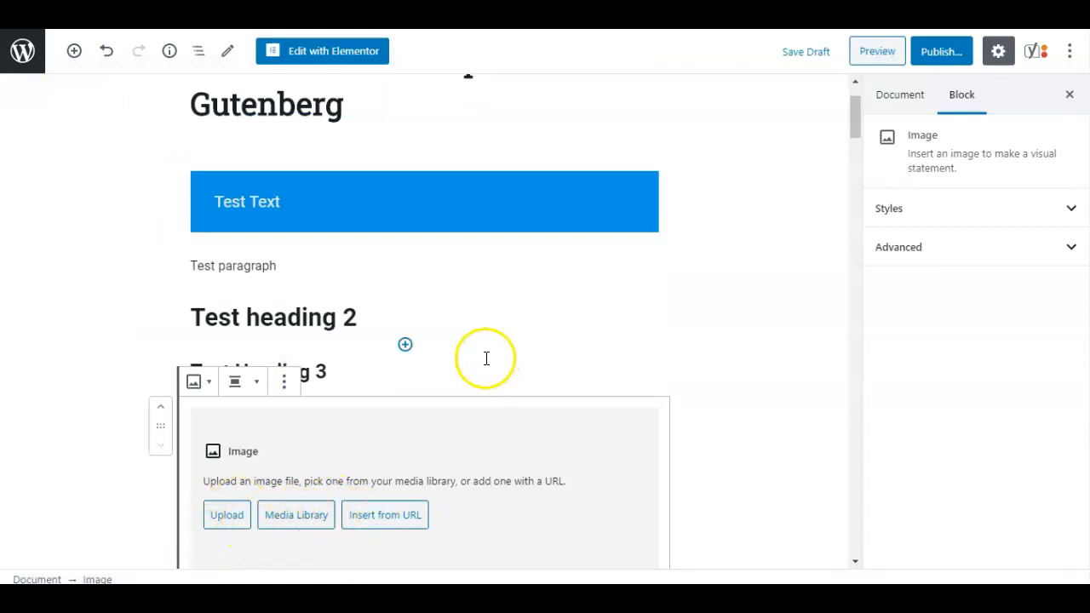
Insert a Video block between "Test Heading 3" and the Image block by searching the block library for "video".
click(439, 374)
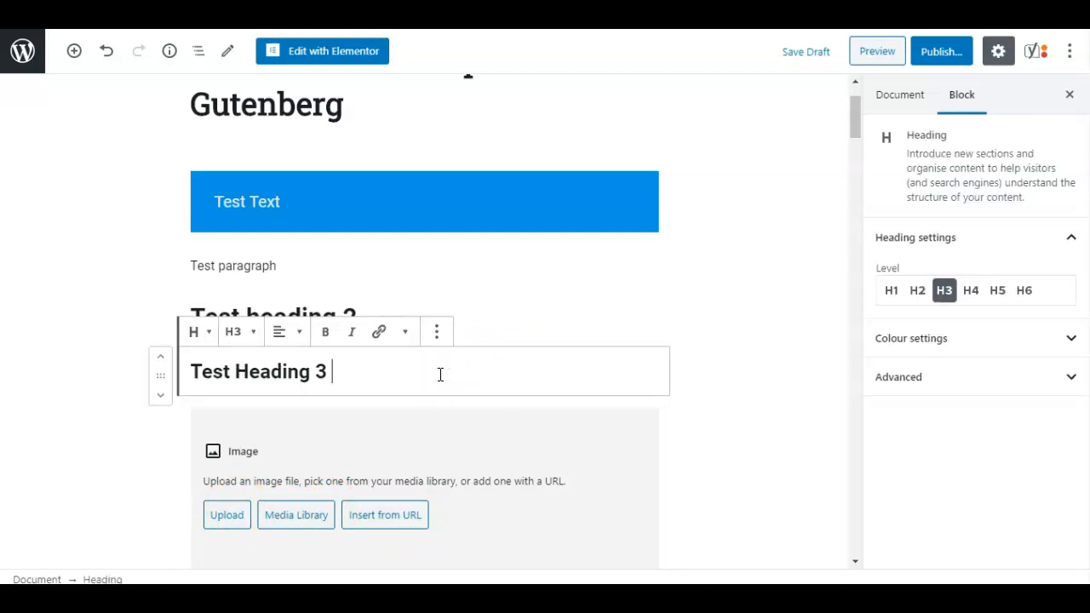
key(Return)
click(74, 60)
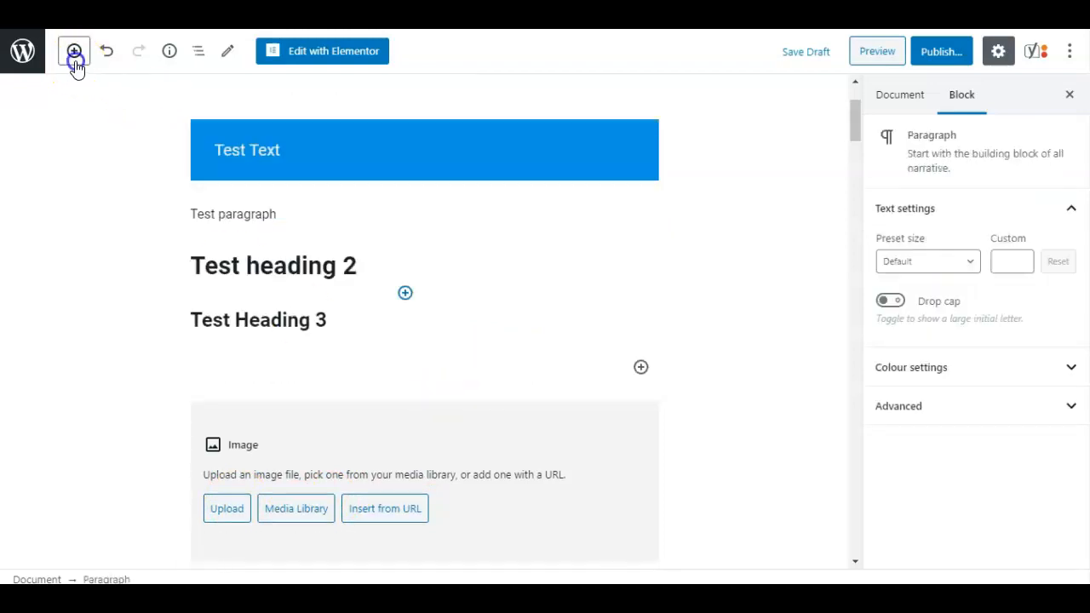
click(149, 101)
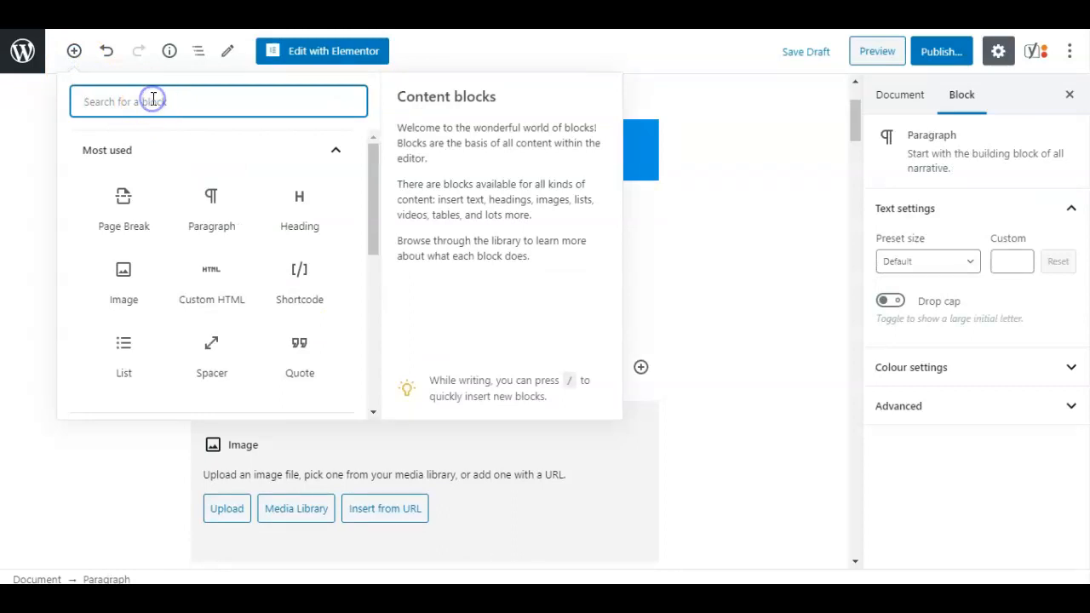
text(video)
click(127, 208)
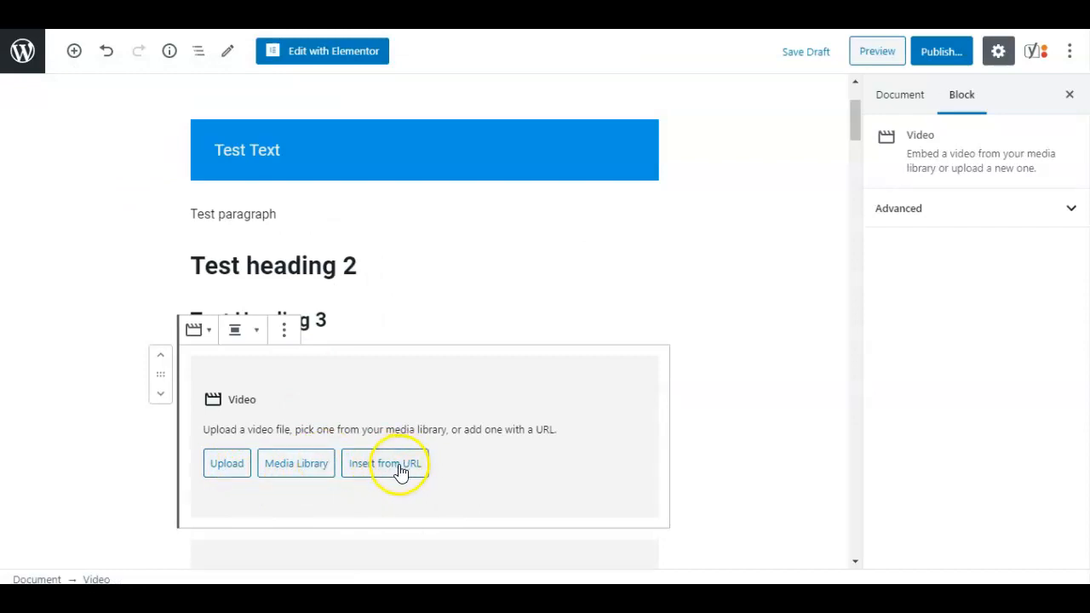
Add an empty paragraph between "Test Heading 3" and the Video block and view the available block types.
click(385, 322)
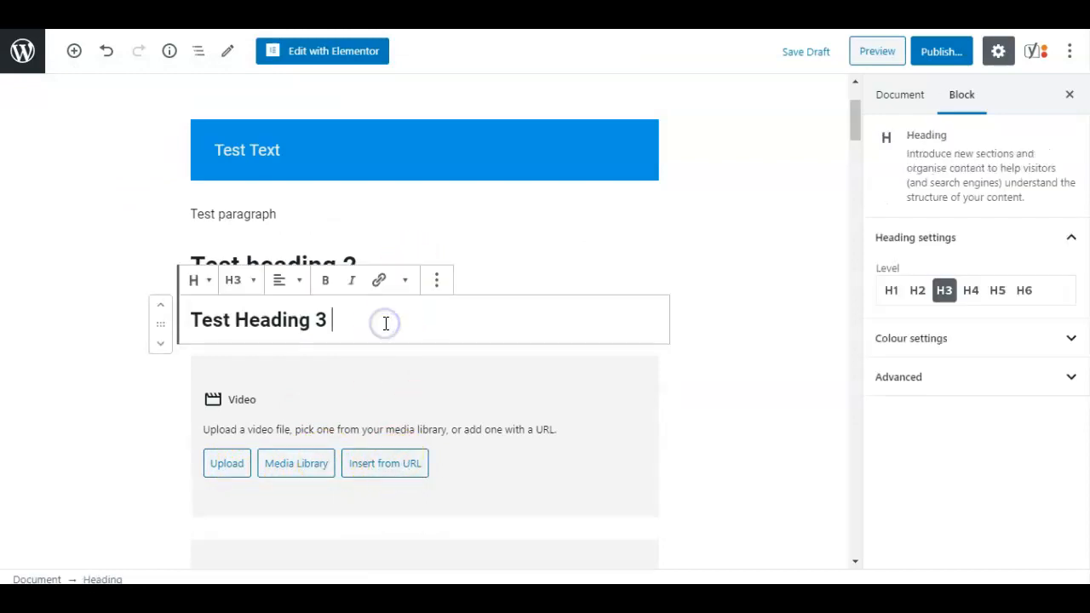
key(Return)
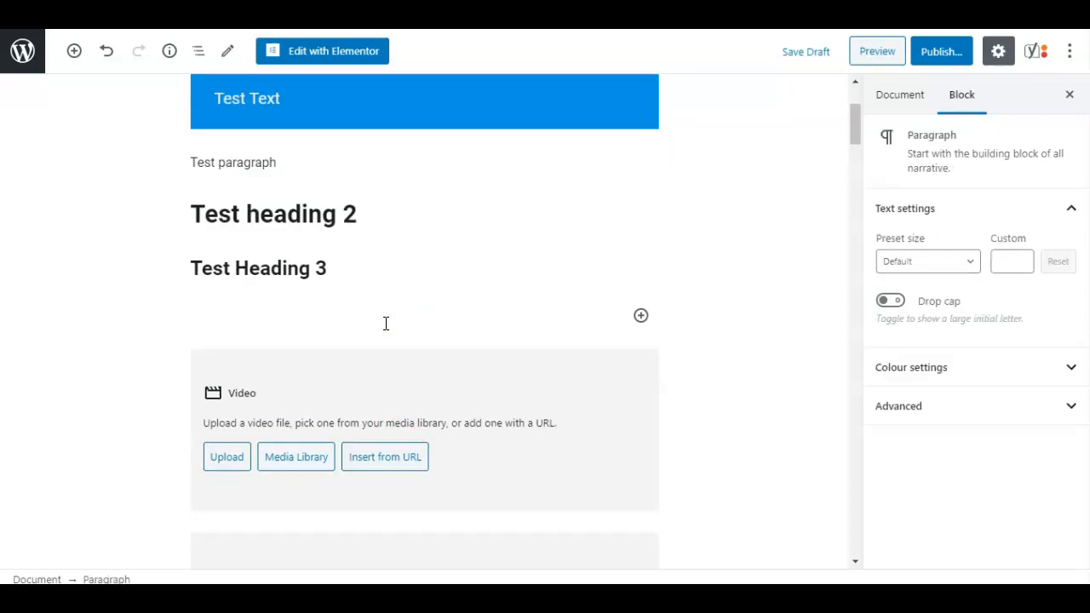
click(80, 59)
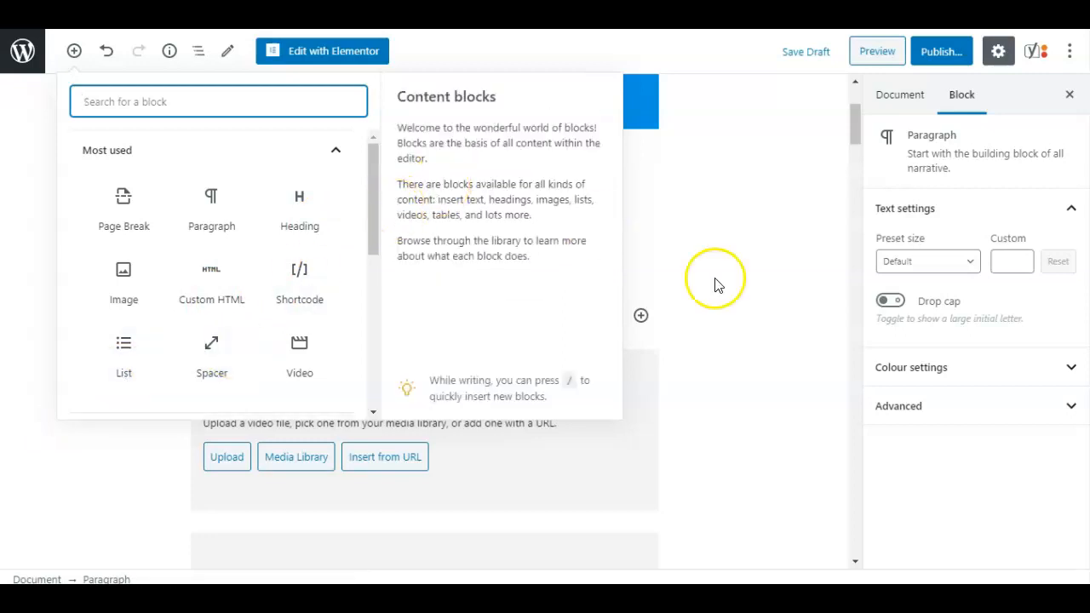
click(738, 301)
click(738, 302)
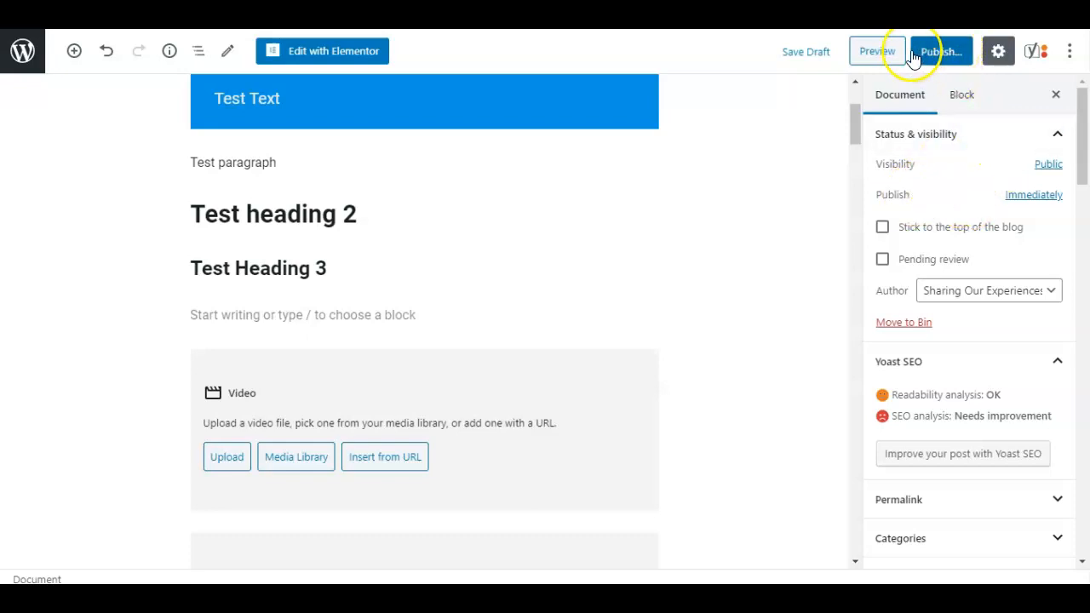
Review the post's document settings, examining the permalink, the category list and the featured image picker without choosing anything.
drag(1084, 102, 1084, 164)
click(1031, 170)
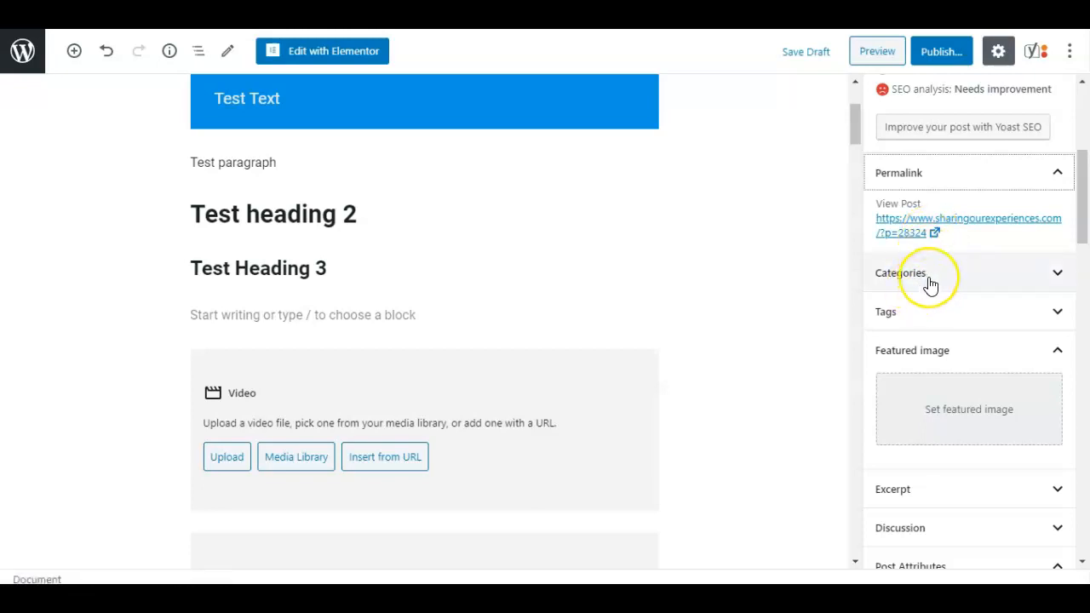
click(977, 284)
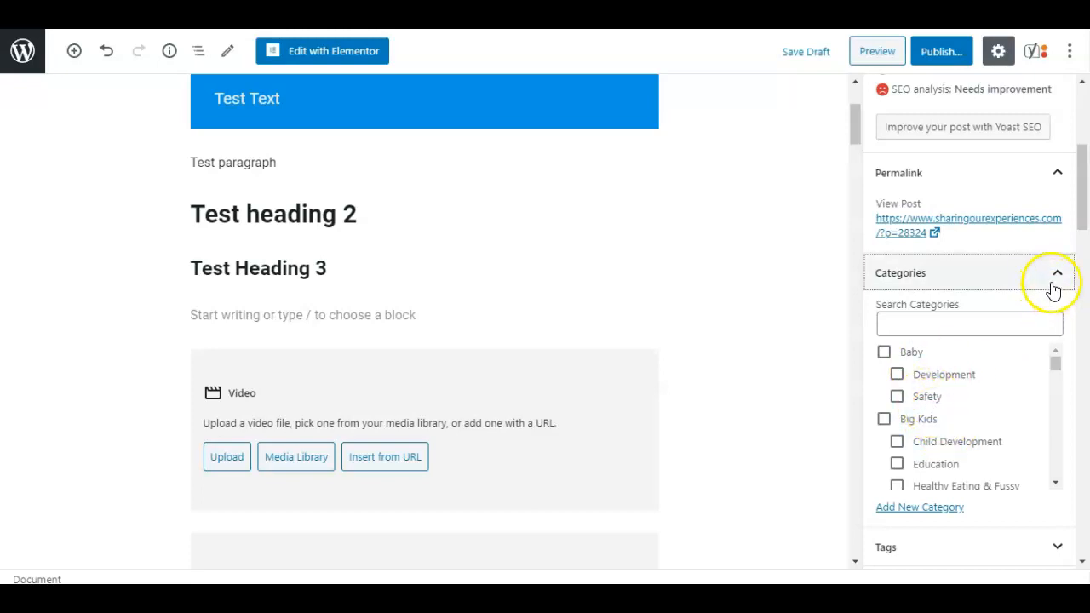
click(1056, 275)
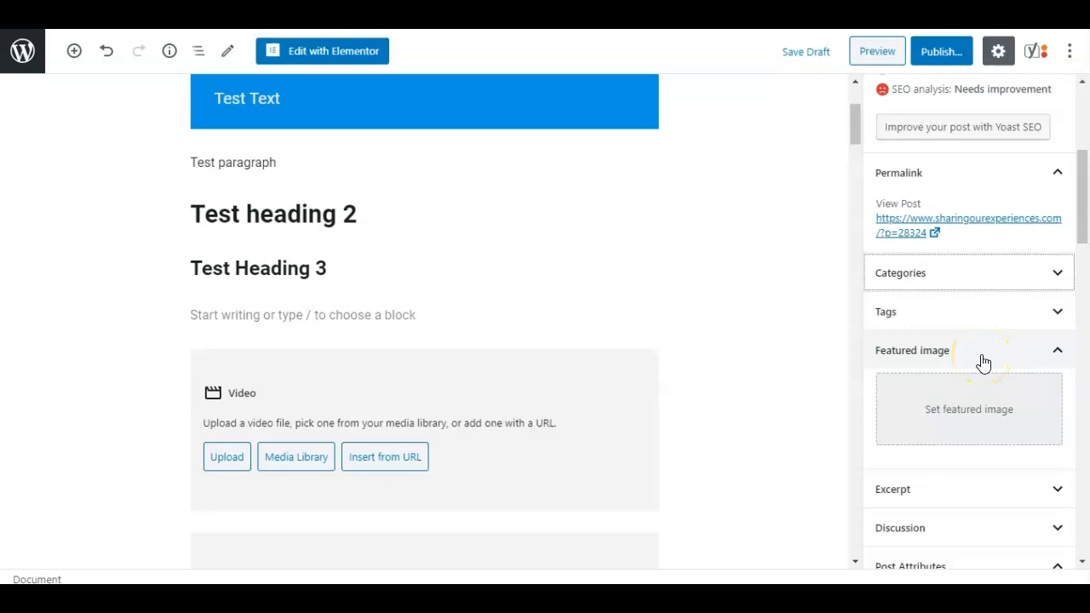
click(956, 424)
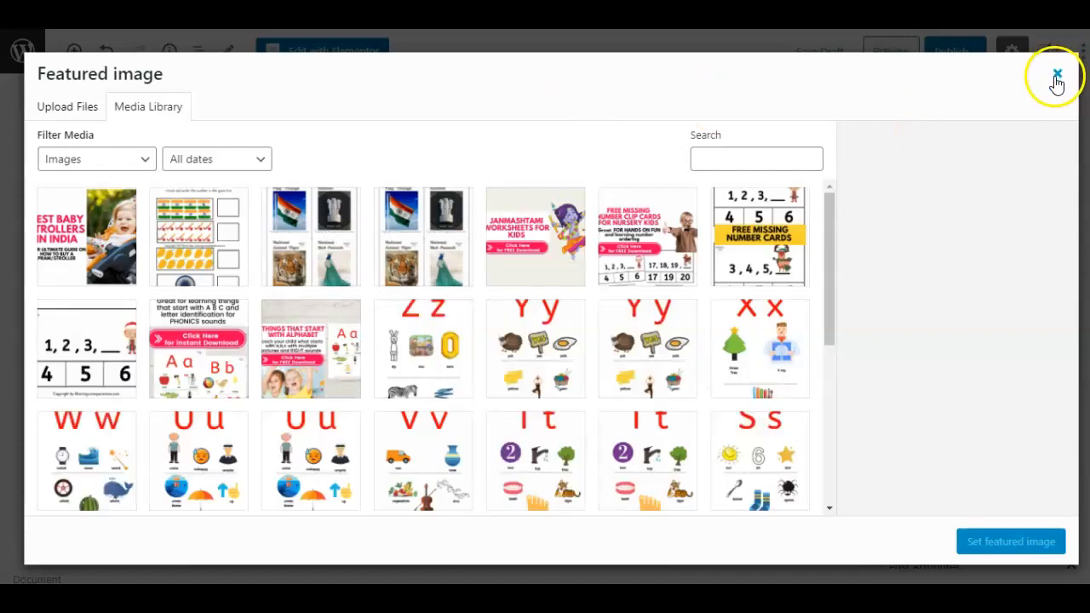
click(1057, 75)
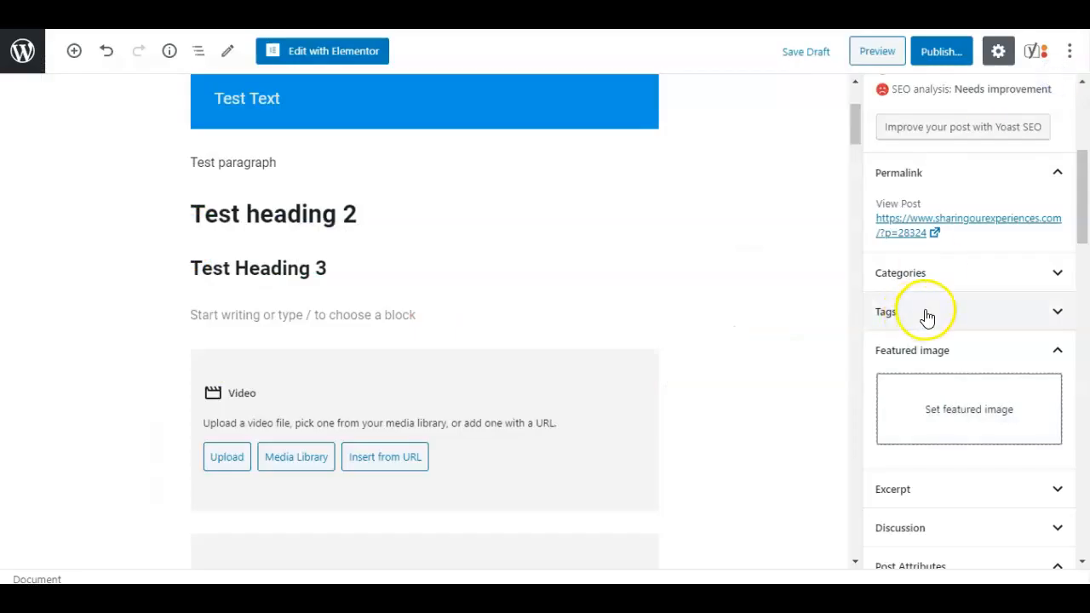
scroll(818, 386, down, 1)
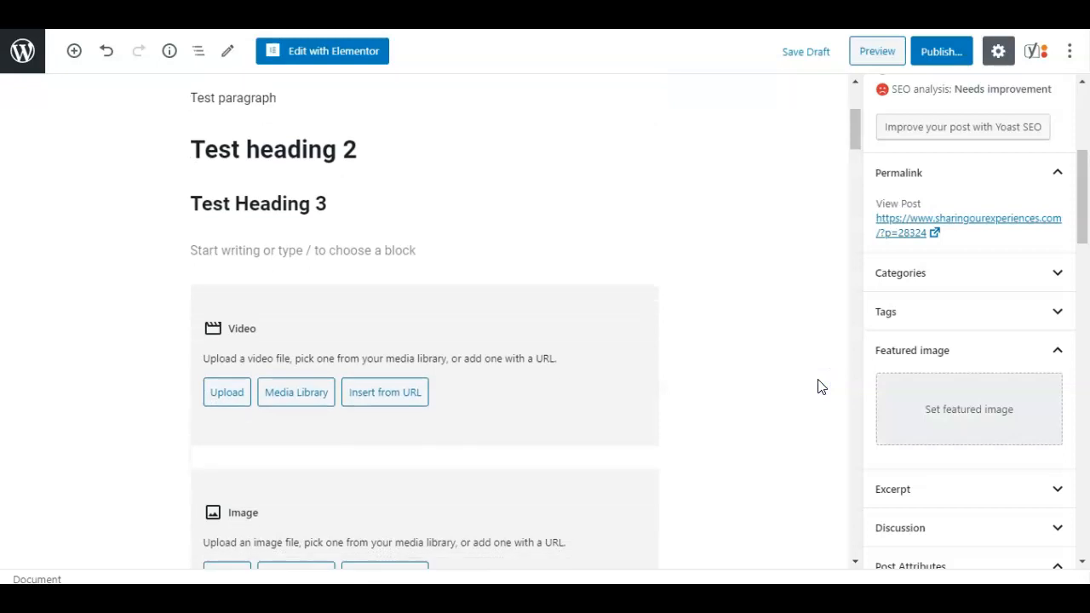
mouse_move(1080, 208)
mouse_down()
mouse_move(1083, 307)
mouse_move(1086, 139)
mouse_move(1086, 222)
mouse_move(1083, 204)
mouse_up()
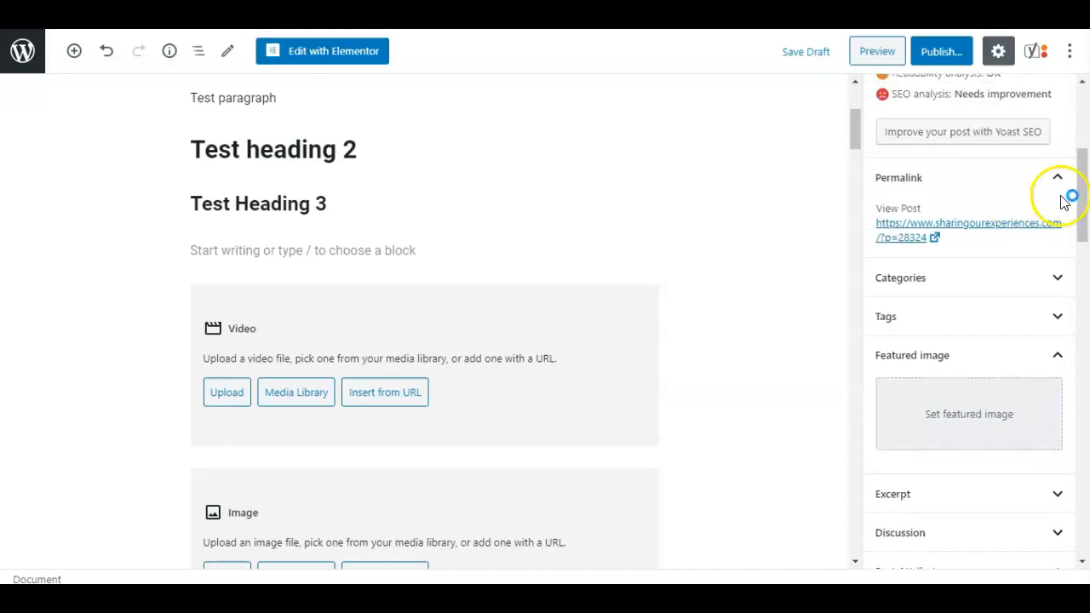
click(1056, 180)
click(1055, 180)
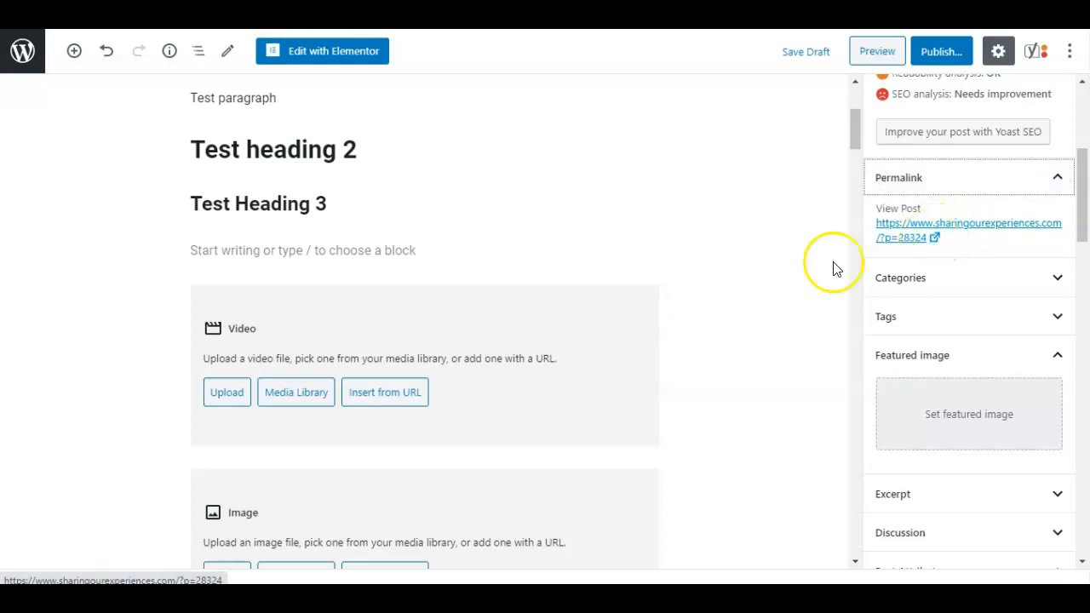
Jump to the "Test paragraph" block through block navigation and view the Edit and Select tool options.
click(269, 271)
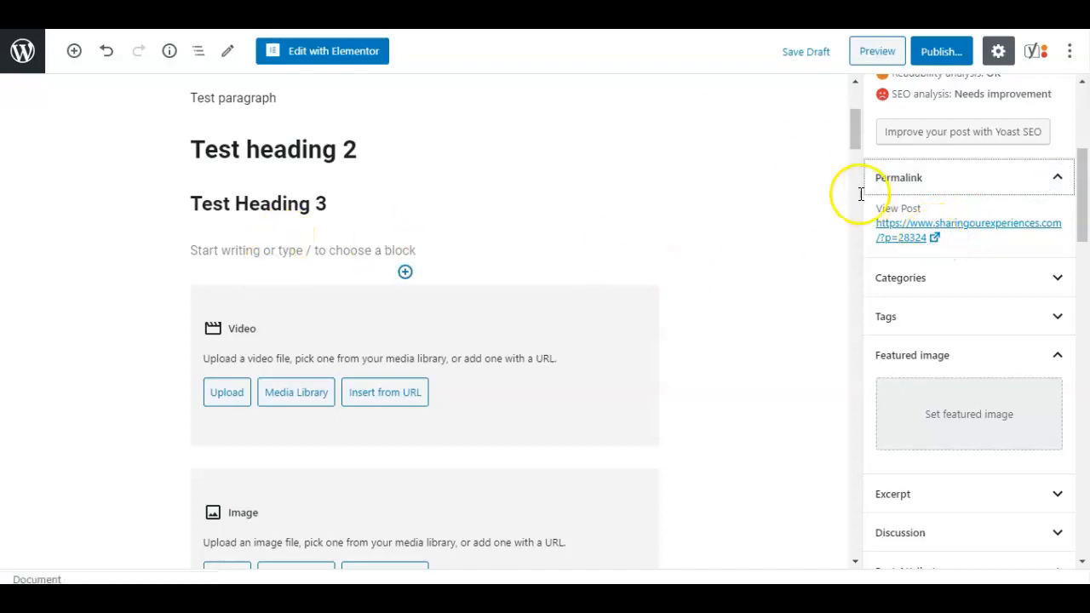
drag(856, 121, 884, 68)
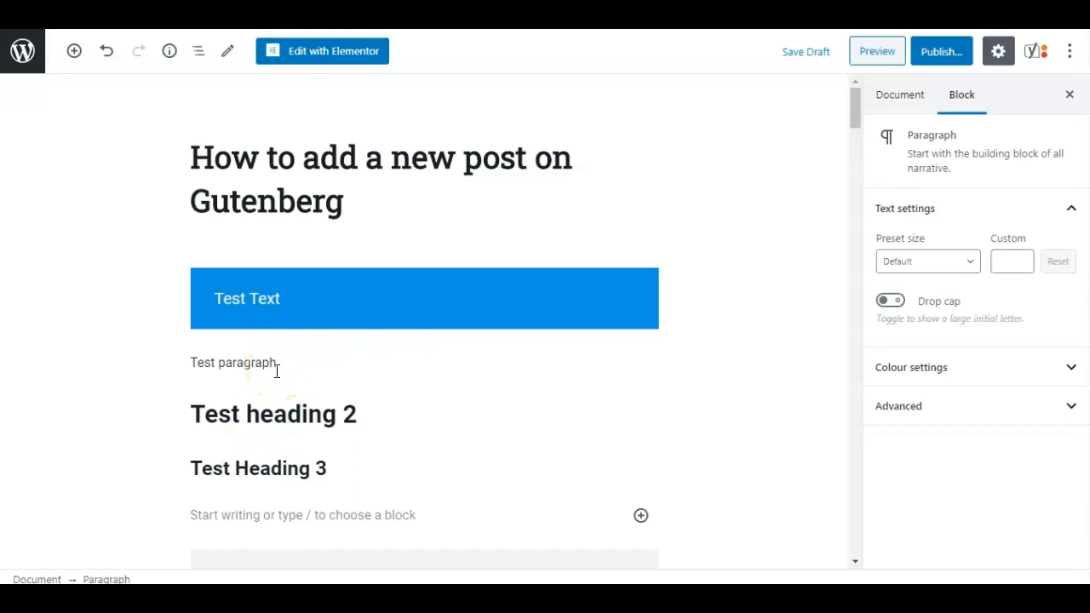
click(196, 53)
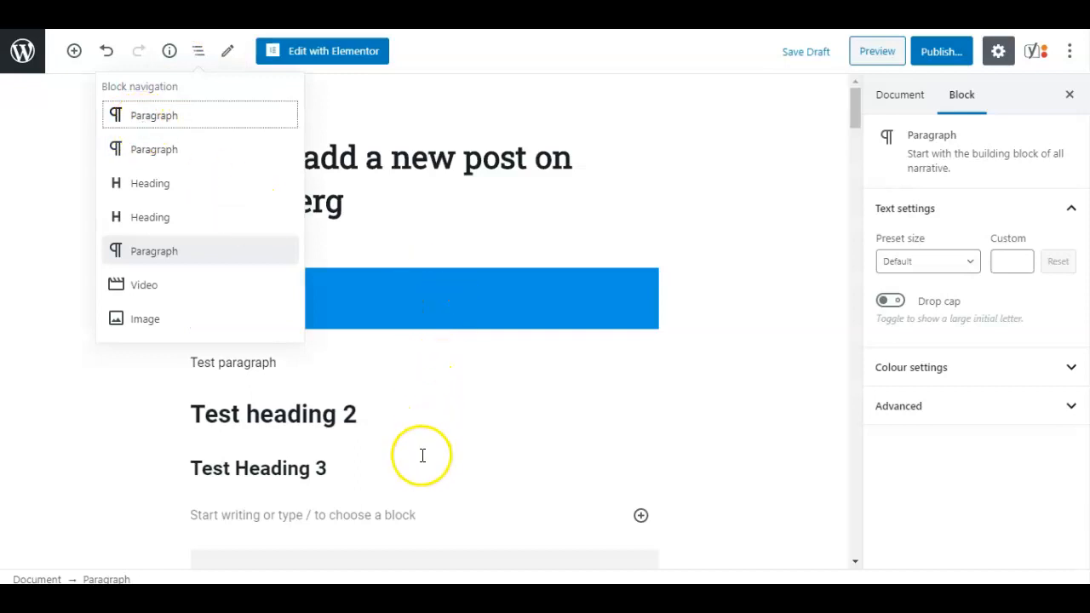
click(190, 151)
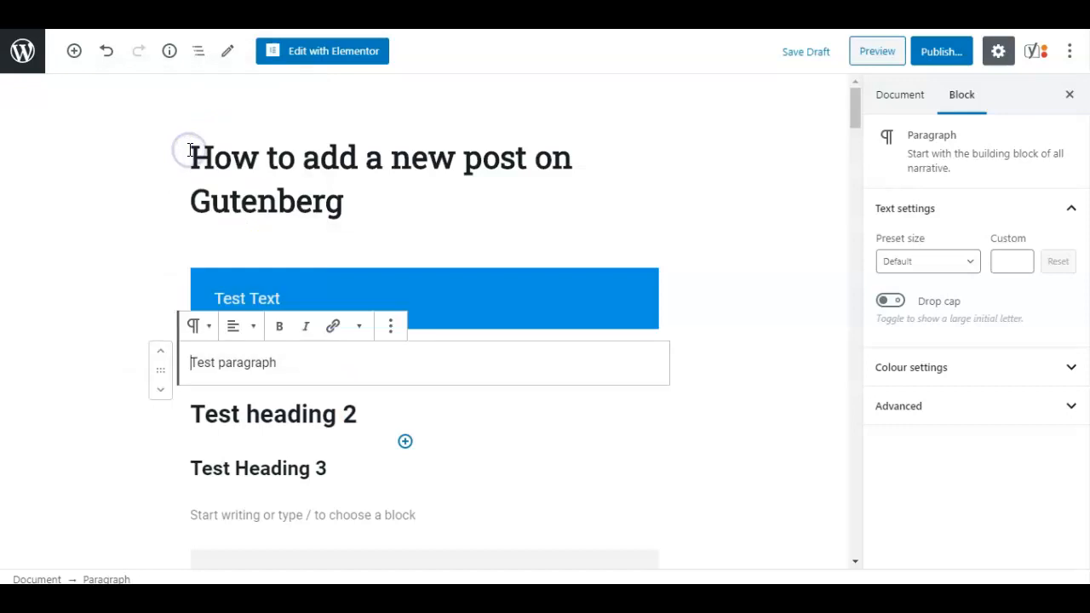
click(231, 65)
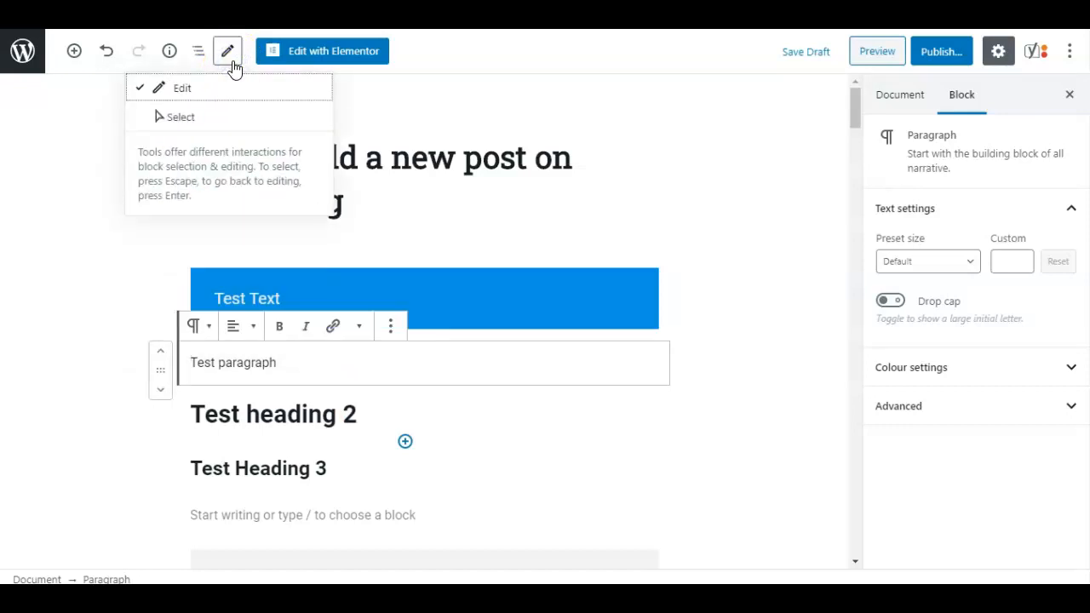
click(199, 52)
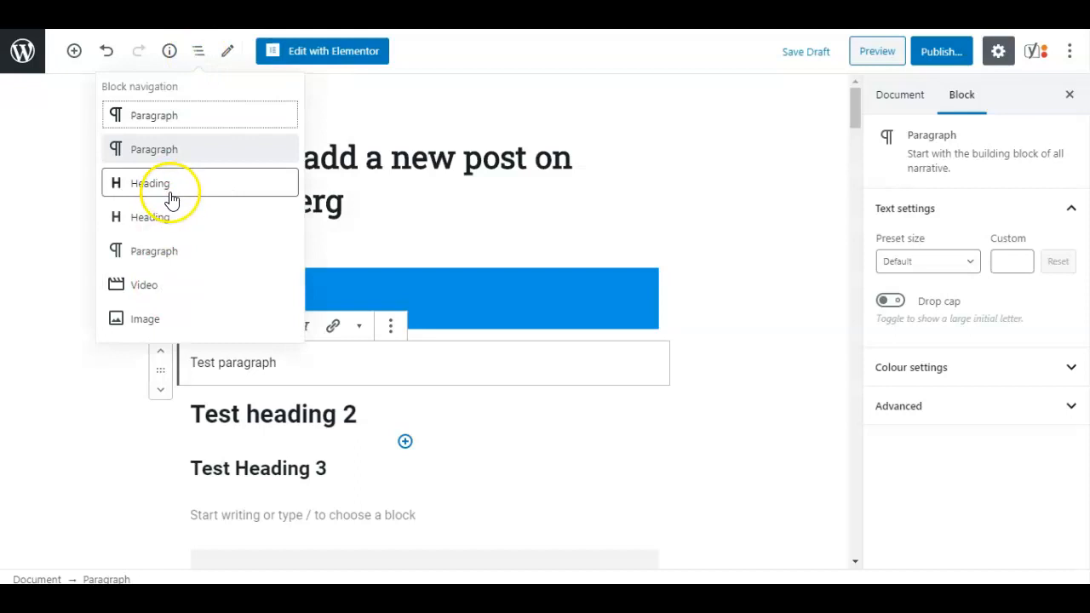
click(85, 275)
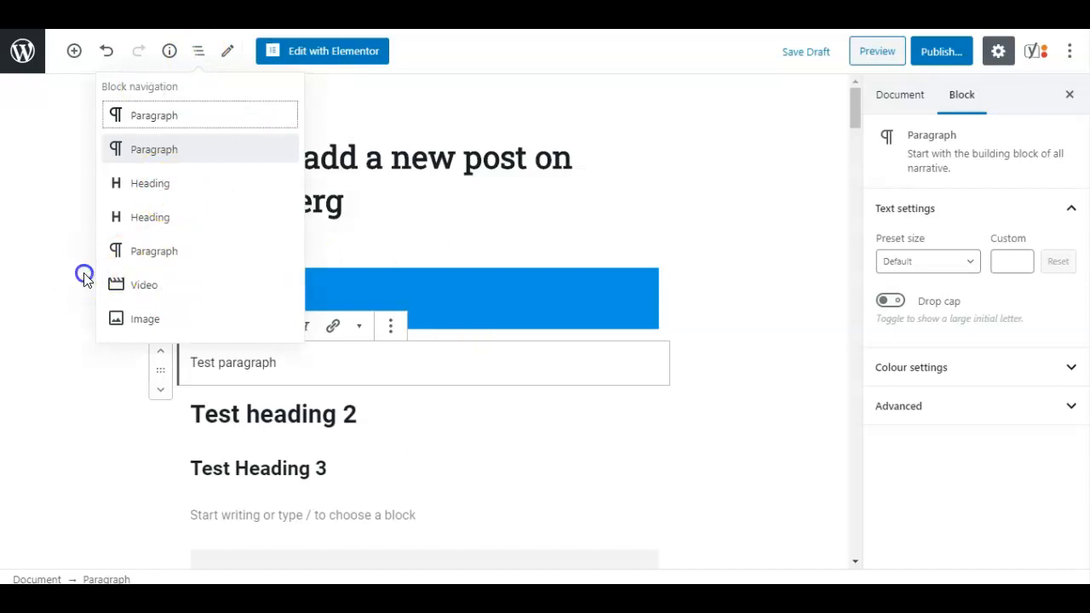